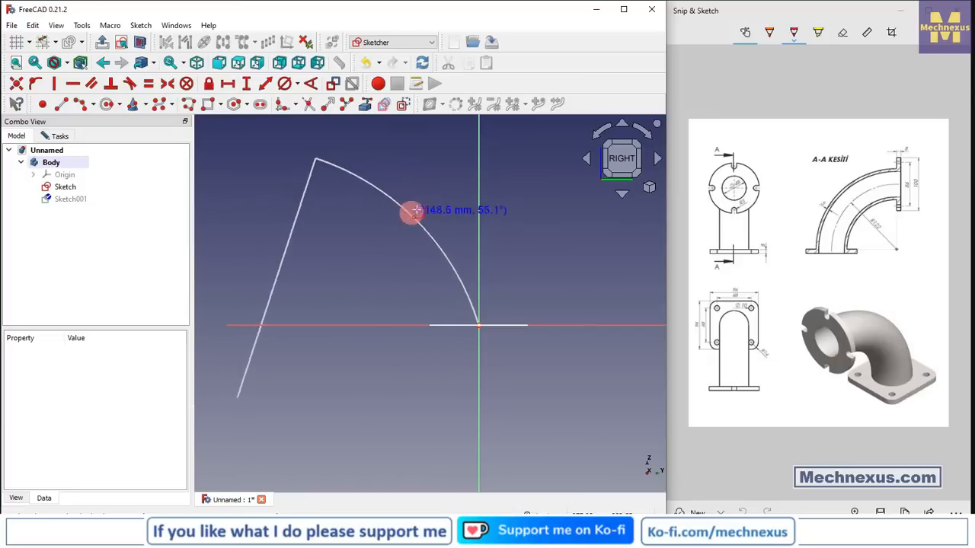
# Complete the path arc ending at the origin and constrain its centre point onto the horizontal axis.
pyautogui.click(418, 210)
pyautogui.rightClick(379, 238)
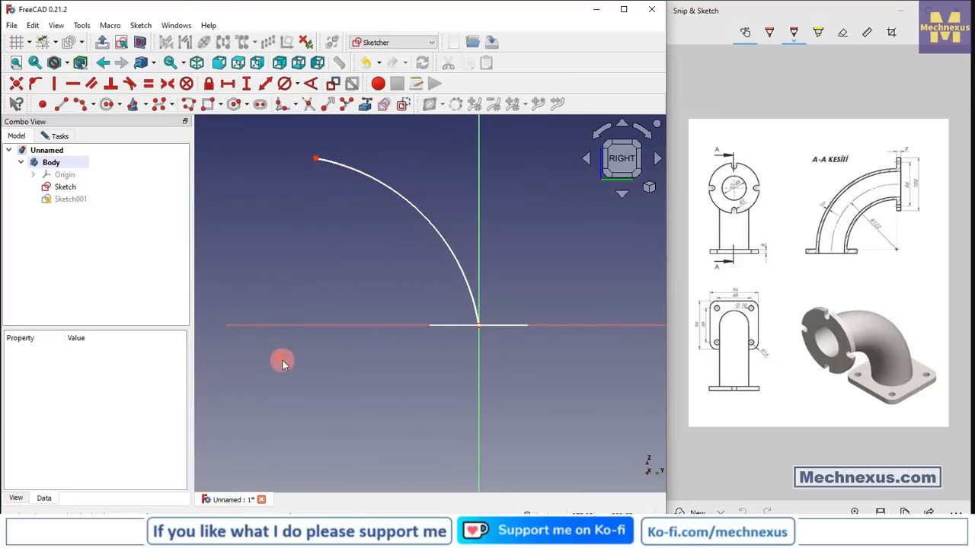
pyautogui.click(279, 357)
pyautogui.click(251, 325)
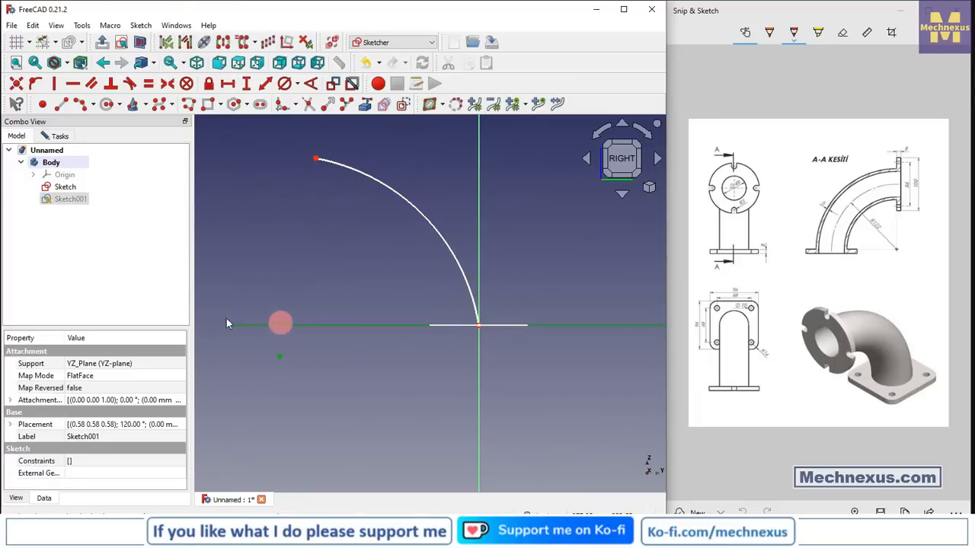
pyautogui.click(35, 83)
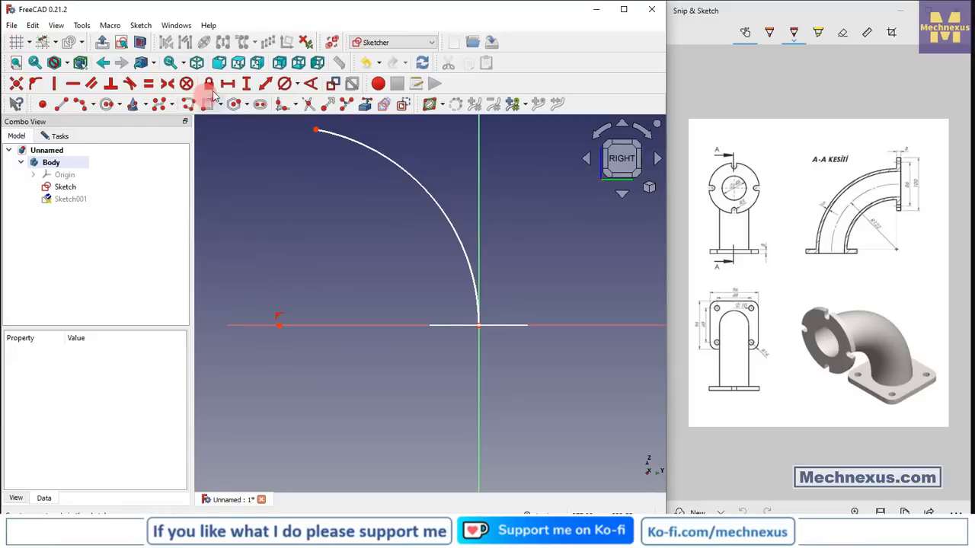
# Constrain the path arc's radius to 122 mm.
pyautogui.click(297, 85)
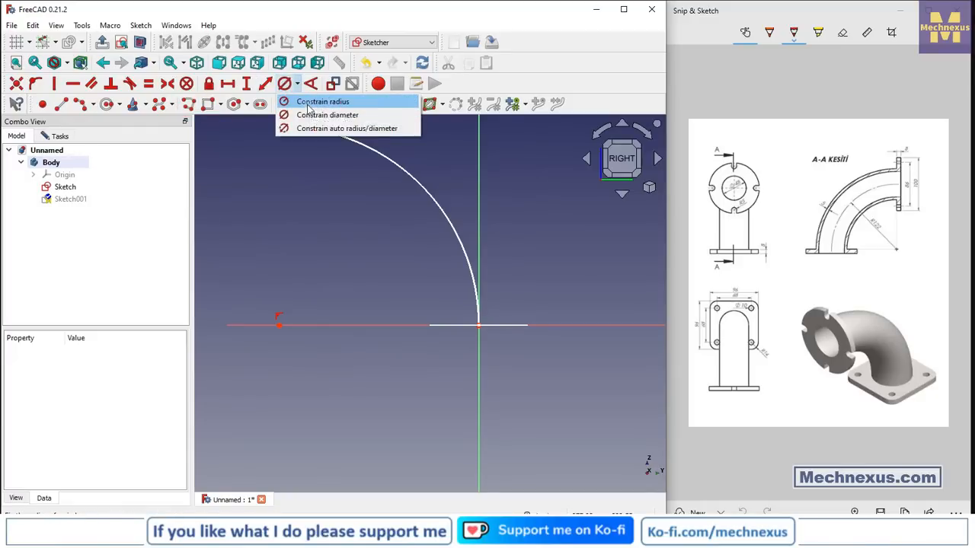
pyautogui.click(323, 100)
pyautogui.click(438, 207)
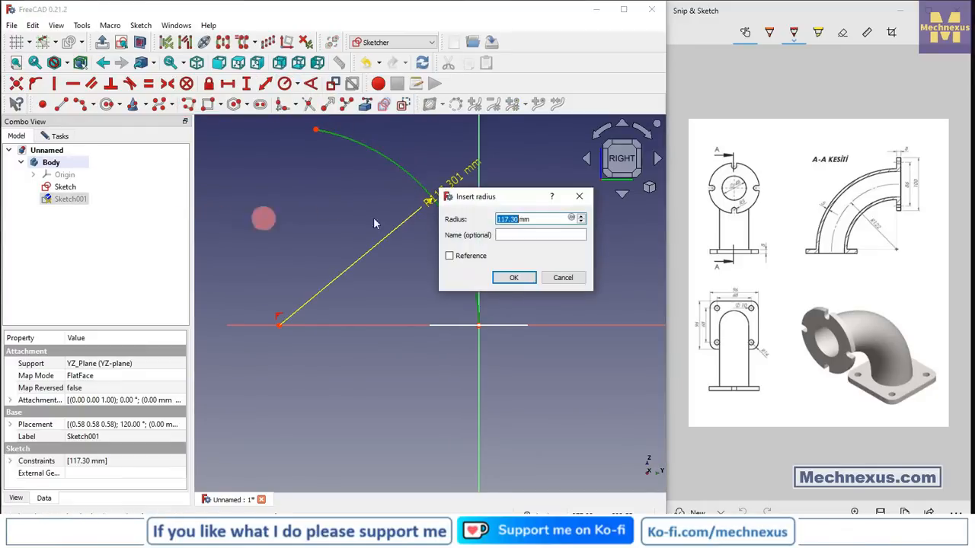
pyautogui.write('122')
pyautogui.press('Return')
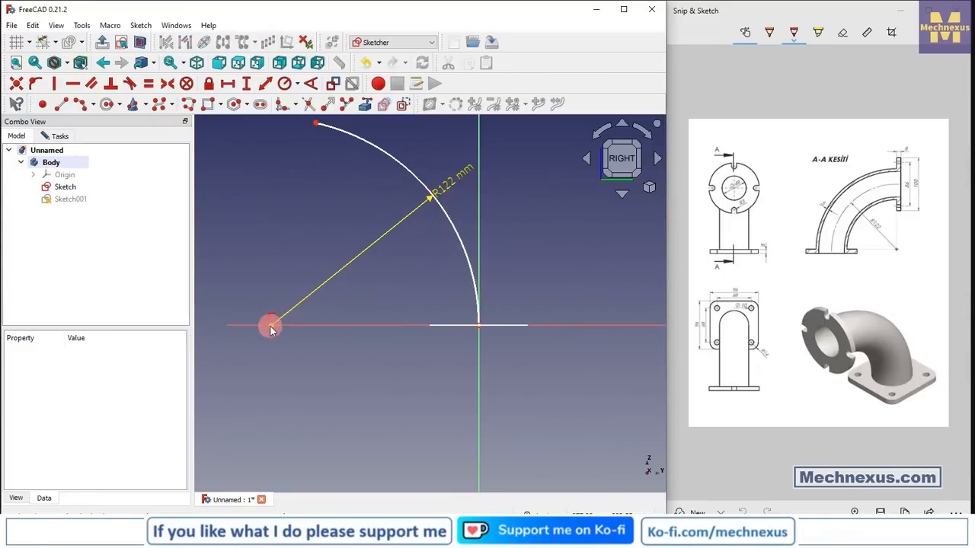
# Align the arc's free end vertically with its centre, move the radius dimension inside the arc, and close the sketch.
pyautogui.scroll(-2, 322, 369)
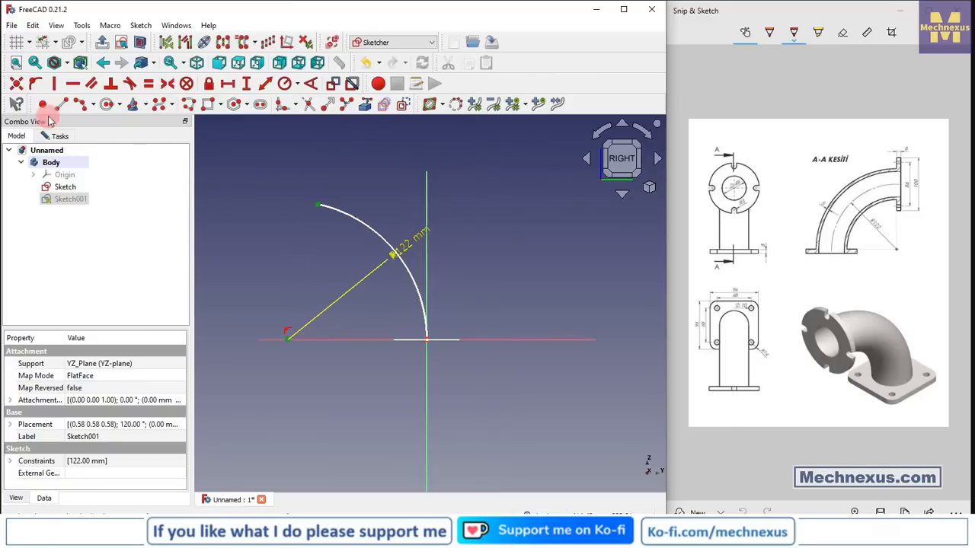
pyautogui.click(54, 83)
pyautogui.click(416, 301)
pyautogui.scroll(1, 407, 245)
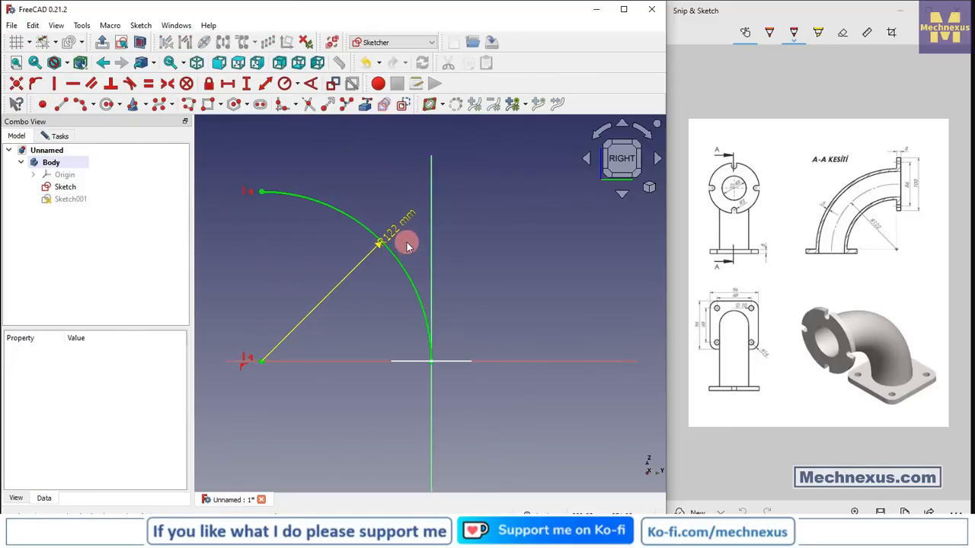
pyautogui.moveTo(393, 234); pyautogui.dragTo(328, 295)
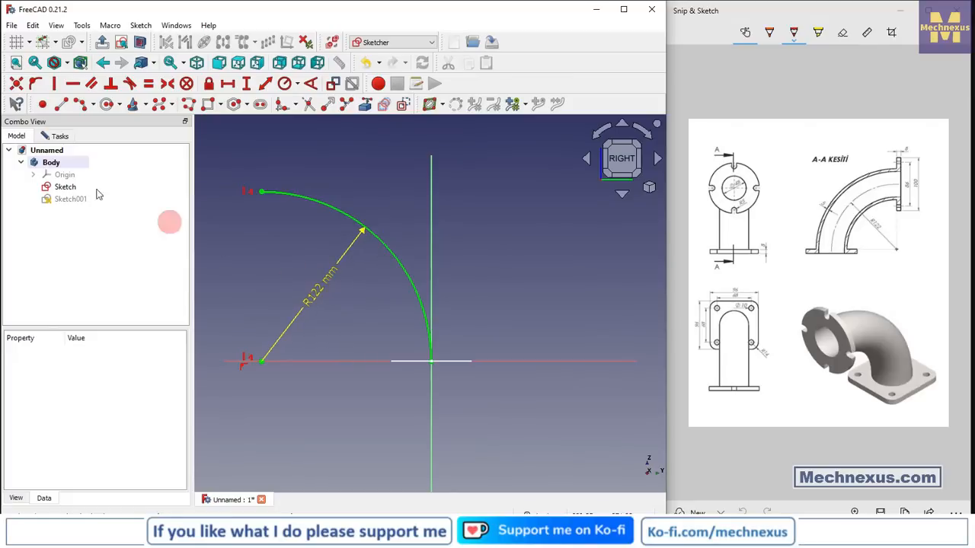
pyautogui.click(46, 137)
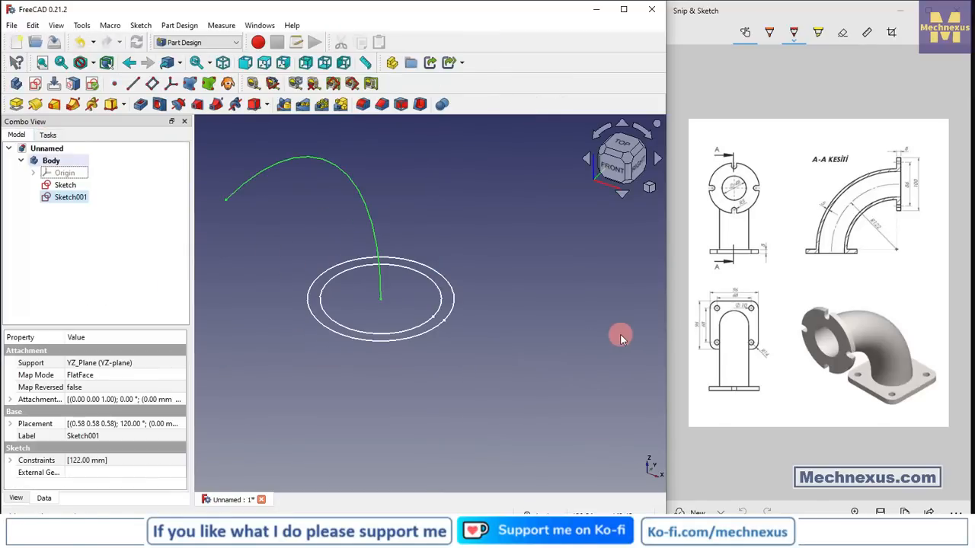
# Create an additive pipe by sweeping the two-circle profile sketch along the arc path sketch.
pyautogui.click(514, 344)
pyautogui.click(638, 175)
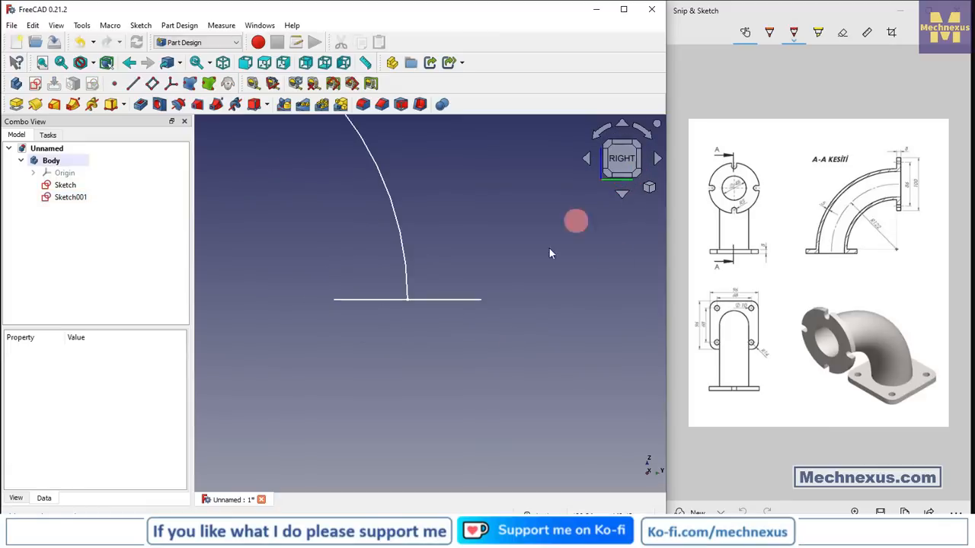
pyautogui.moveTo(526, 358)
pyautogui.mouseDown(button='middle')
pyautogui.moveTo(502, 391)
pyautogui.moveTo(414, 306)
pyautogui.moveTo(461, 358)
pyautogui.moveTo(451, 355)
pyautogui.mouseUp(button='middle')
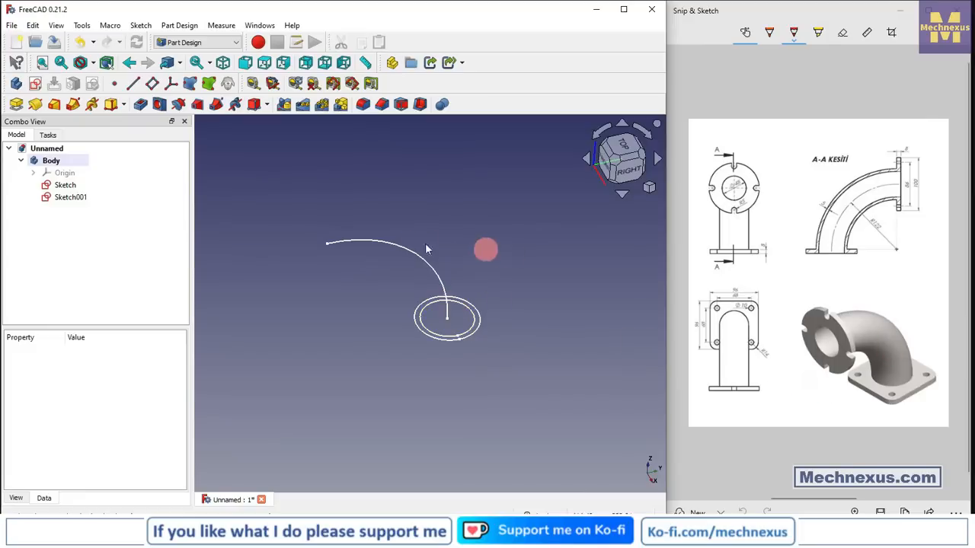
pyautogui.scroll(2, 390, 262)
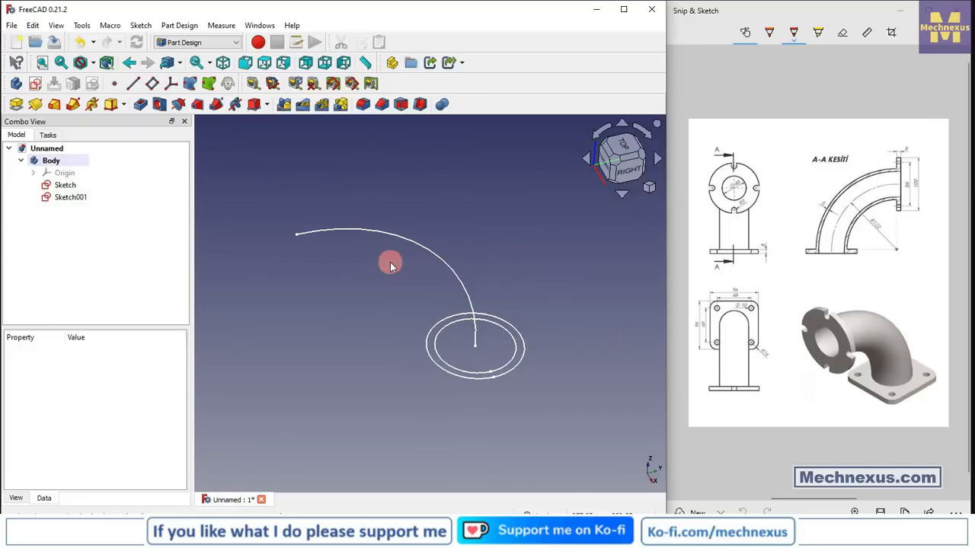
pyautogui.click(72, 106)
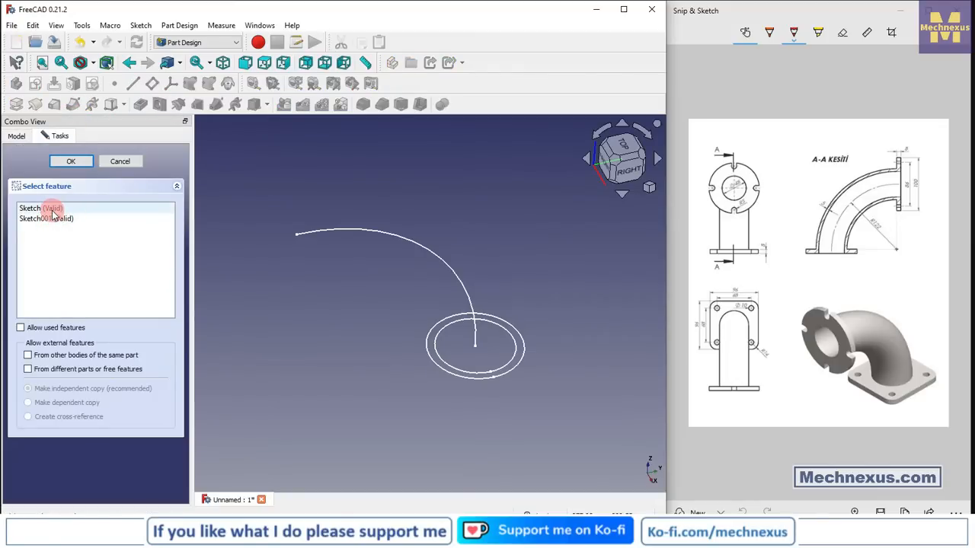
pyautogui.click(46, 208)
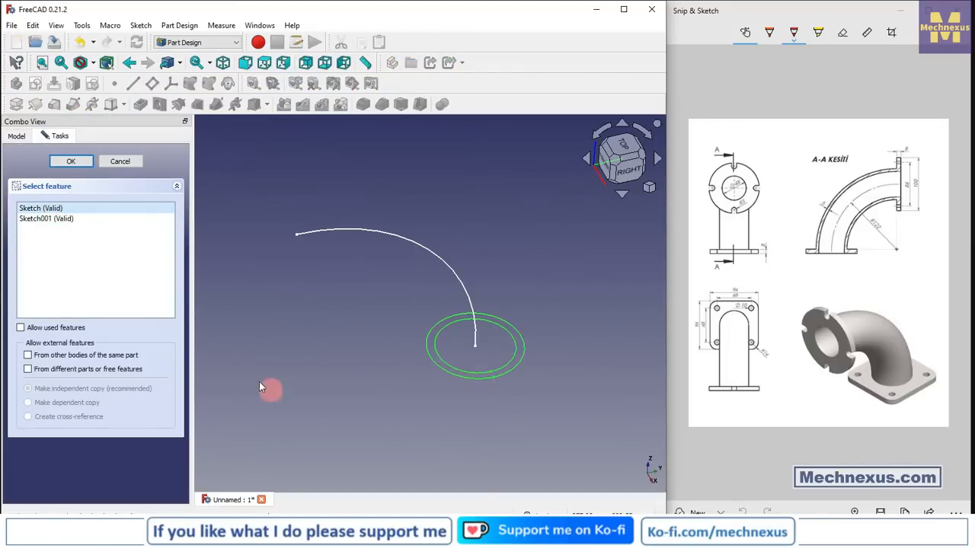
pyautogui.click(73, 161)
pyautogui.click(31, 268)
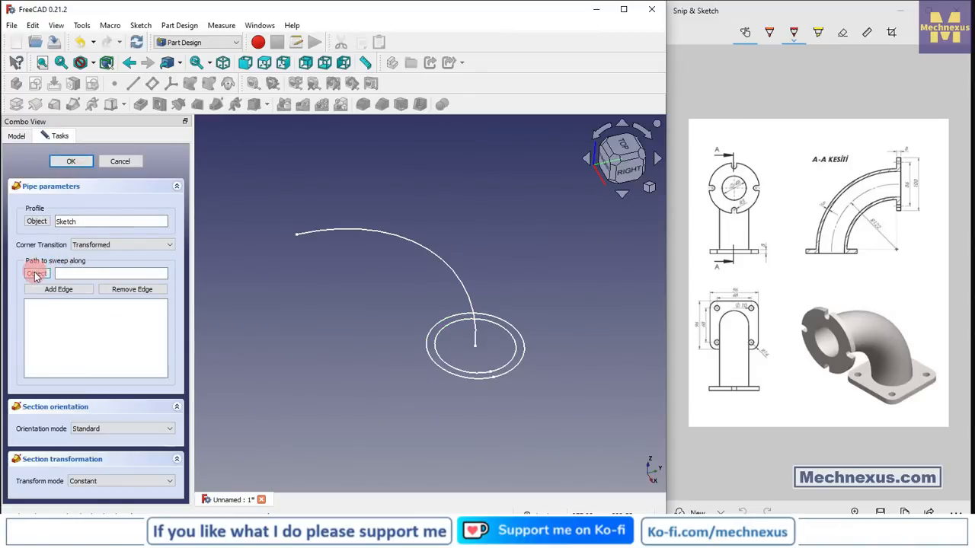
pyautogui.click(391, 229)
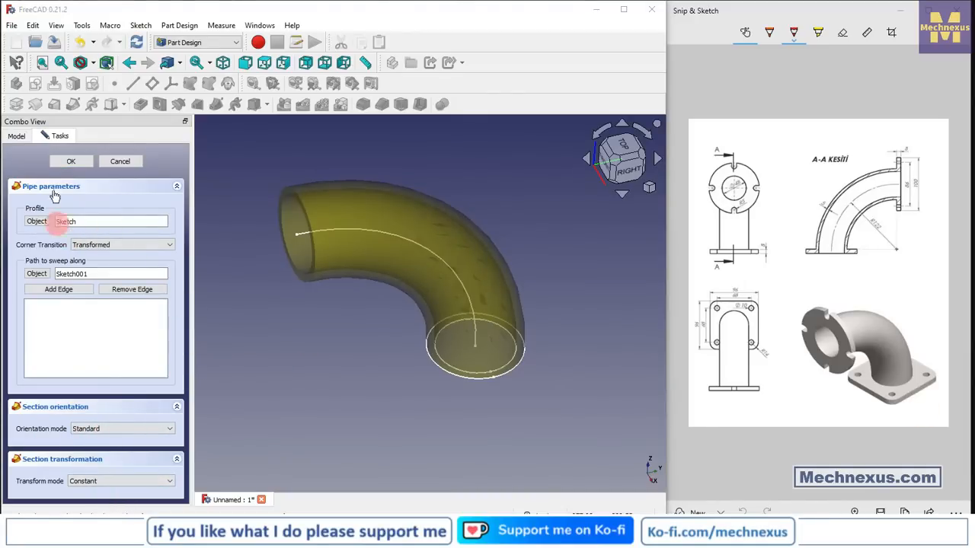
pyautogui.click(69, 163)
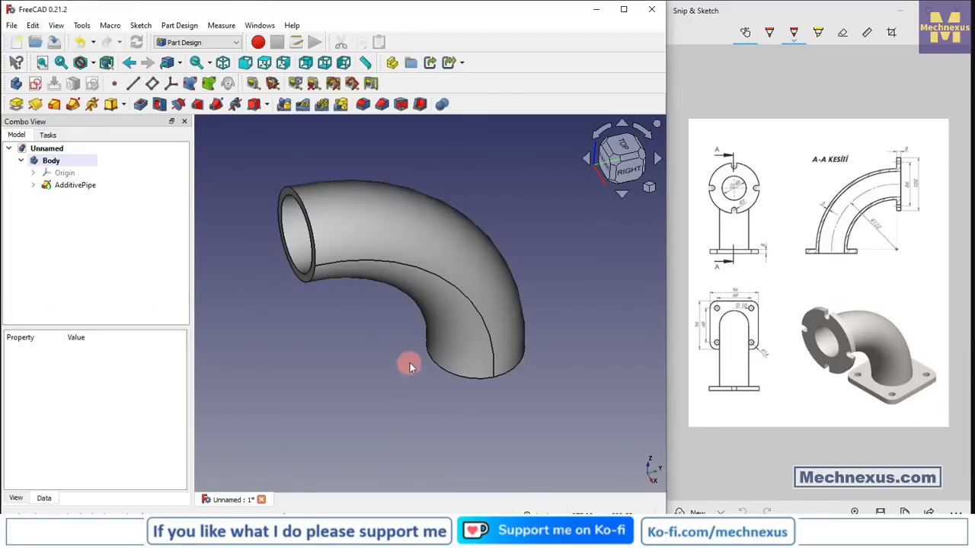
# Start a new sketch on the ring-shaped face at the pipe's bottom end.
pyautogui.moveTo(409, 366); pyautogui.dragTo(509, 353, button='middle')
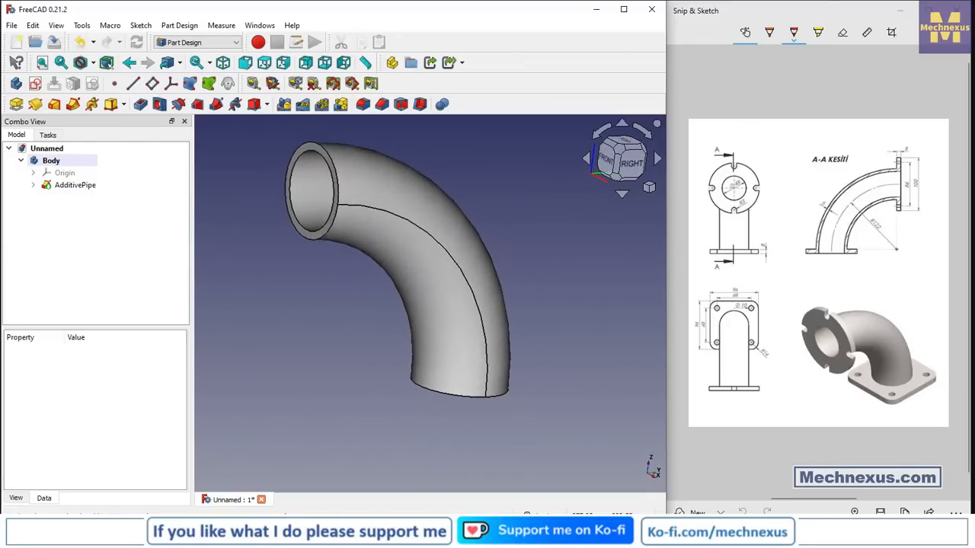
pyautogui.moveTo(414, 424); pyautogui.dragTo(503, 381, button='middle')
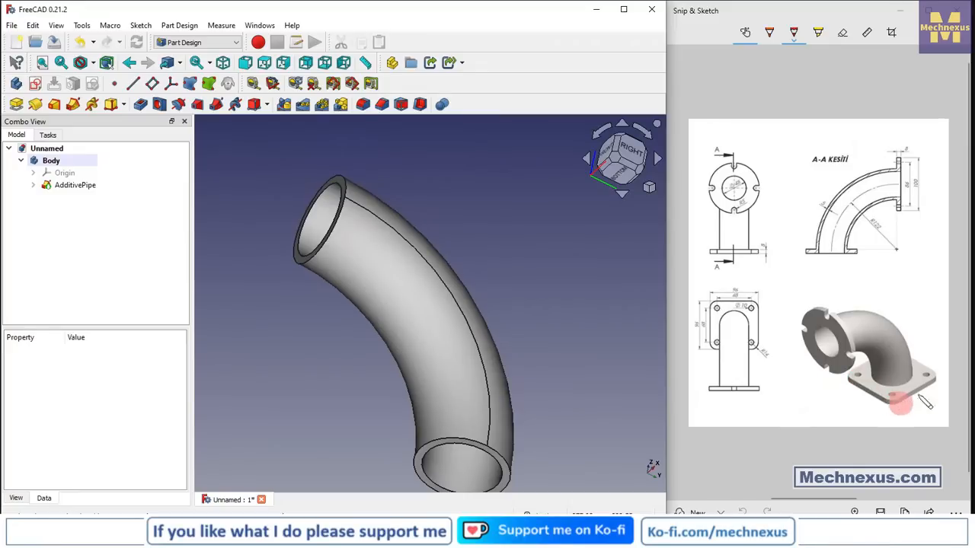
pyautogui.scroll(-2, 476, 339)
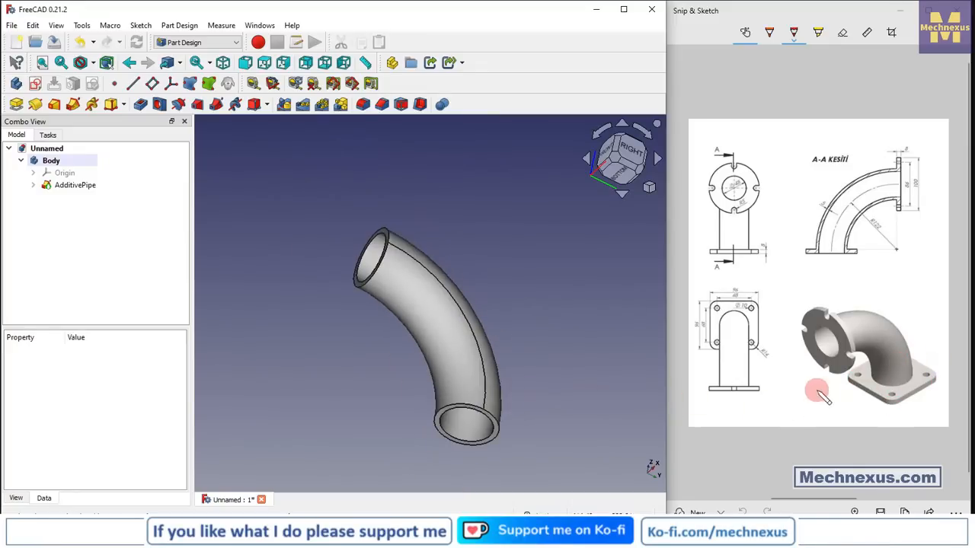
pyautogui.scroll(2, 499, 430)
pyautogui.click(488, 445)
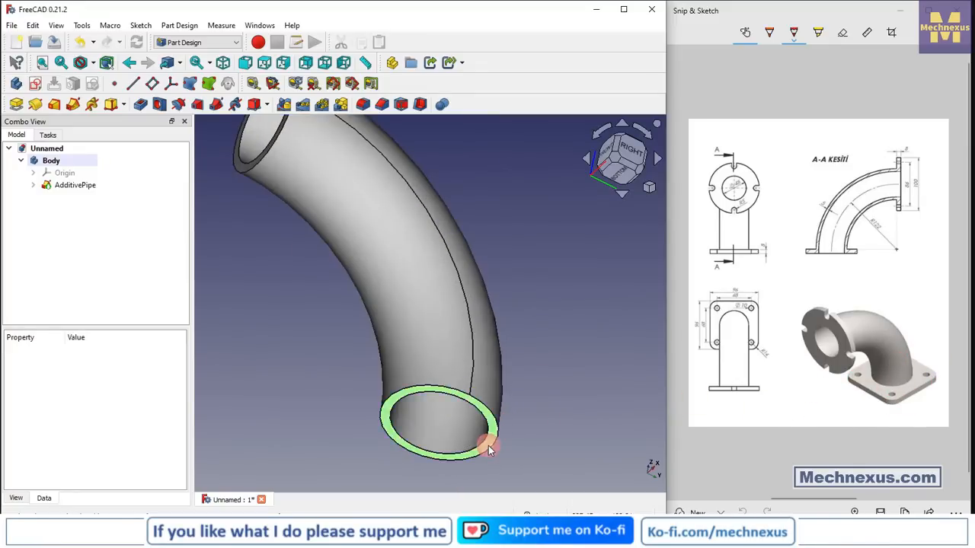
pyautogui.click(35, 85)
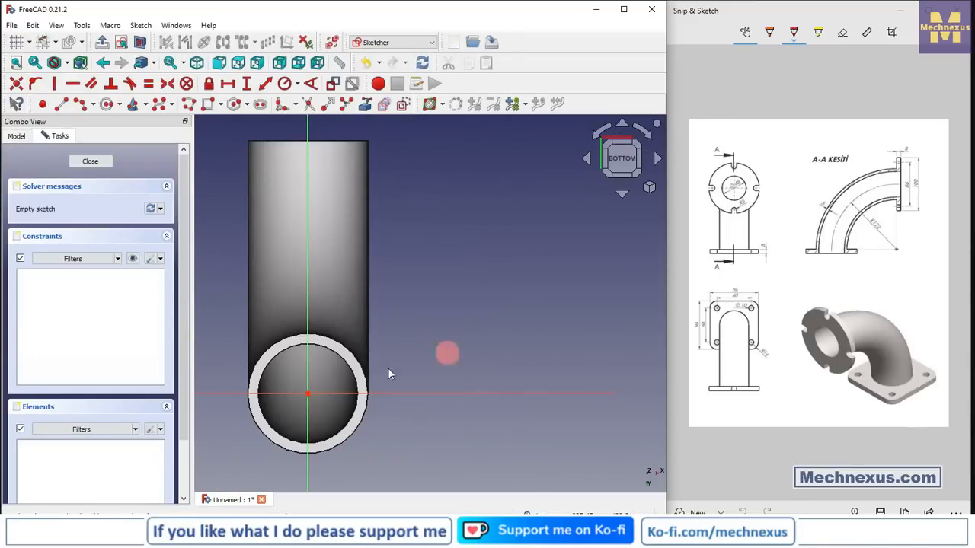
# Reference the pipe's inner edge as external geometry and draw a circle centred on the origin constrained equal to it.
pyautogui.scroll(2, 248, 392)
pyautogui.click(366, 106)
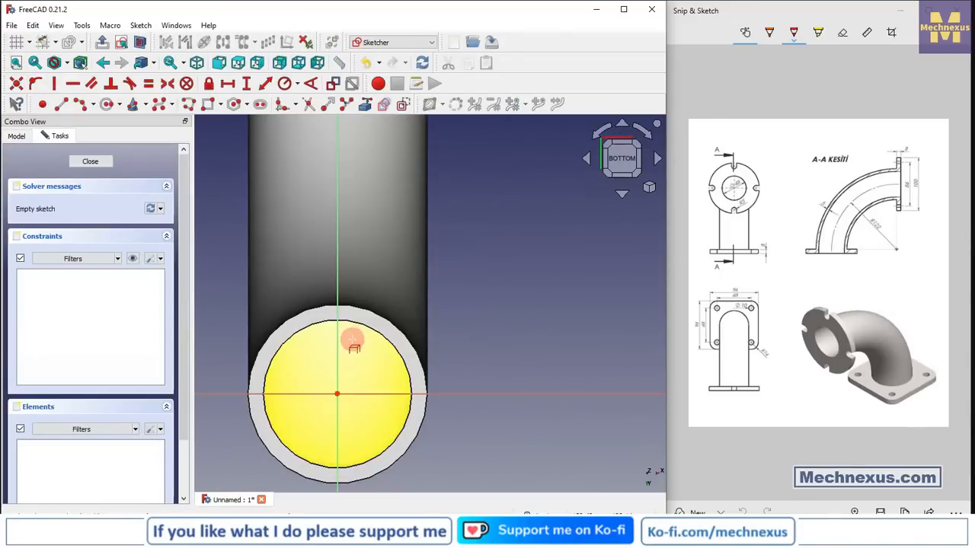
pyautogui.click(357, 322)
pyautogui.scroll(-2, 503, 313)
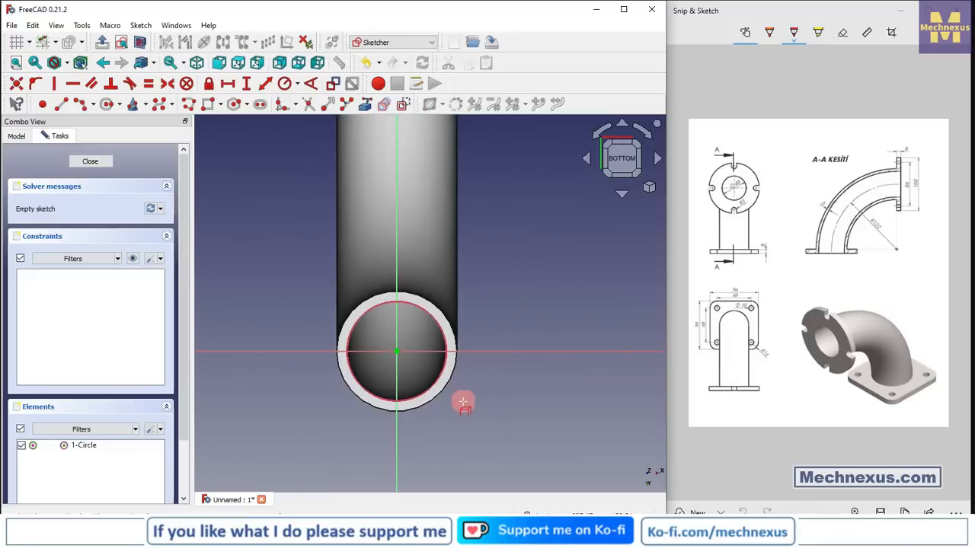
pyautogui.click(108, 105)
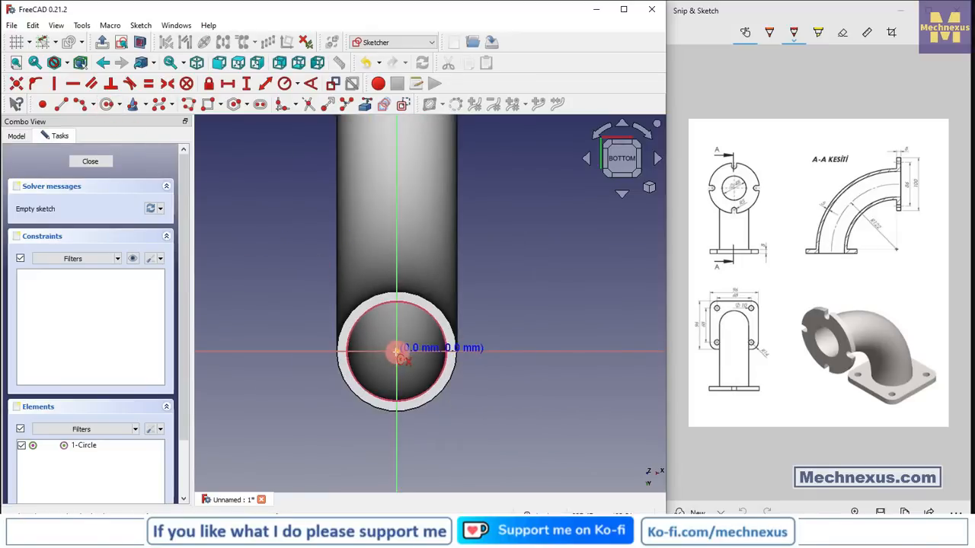
pyautogui.click(398, 350)
pyautogui.click(420, 332)
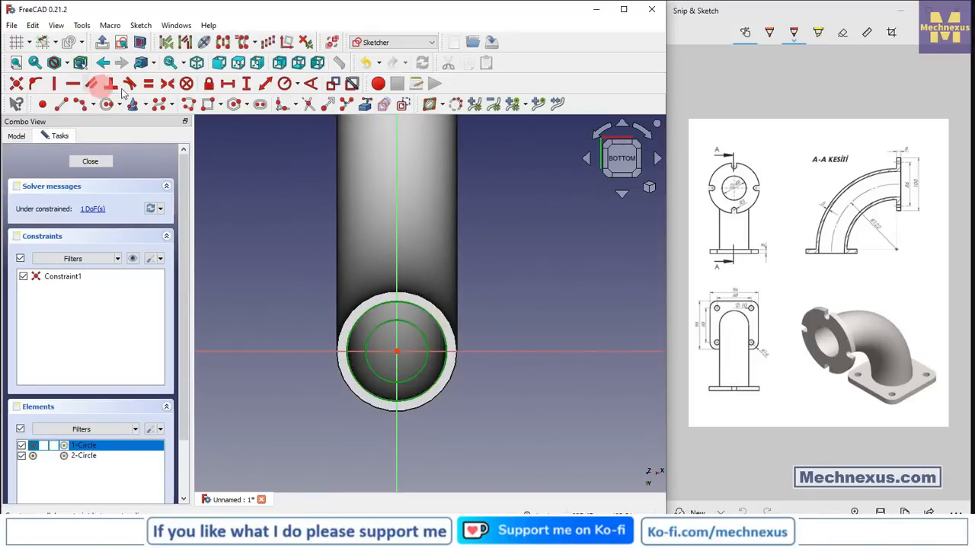
pyautogui.click(149, 83)
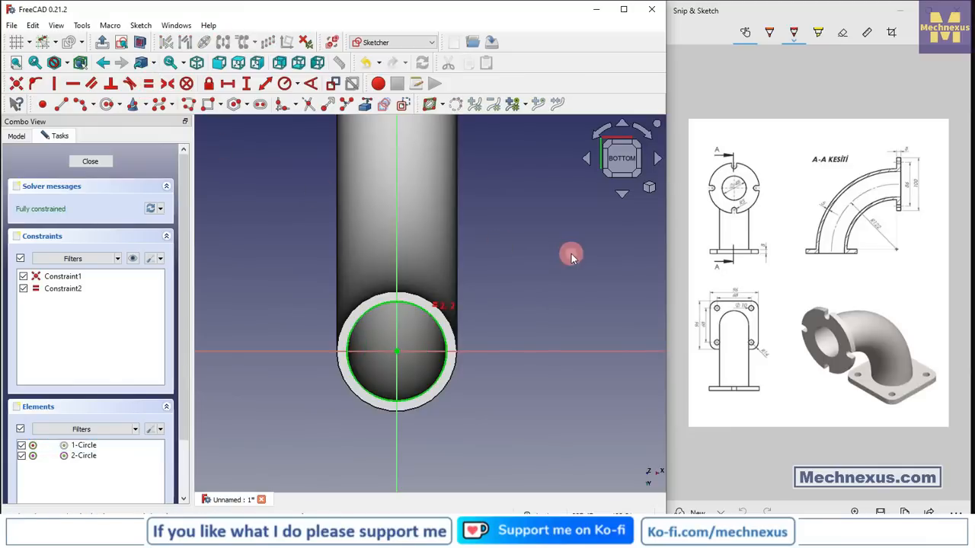
# Draw a rectangle around the pipe end and constrain its opposite corners symmetric about the origin.
pyautogui.click(207, 105)
pyautogui.click(279, 257)
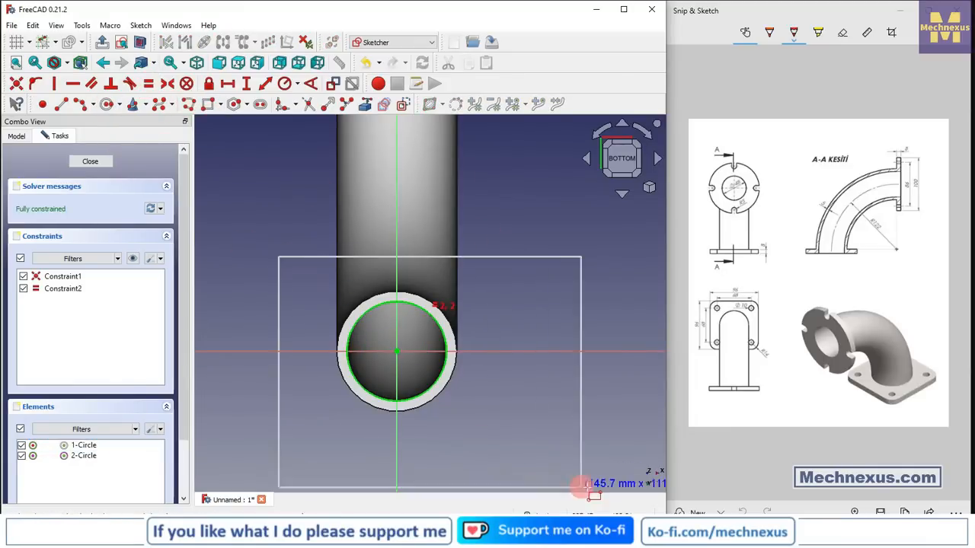
pyautogui.click(524, 457)
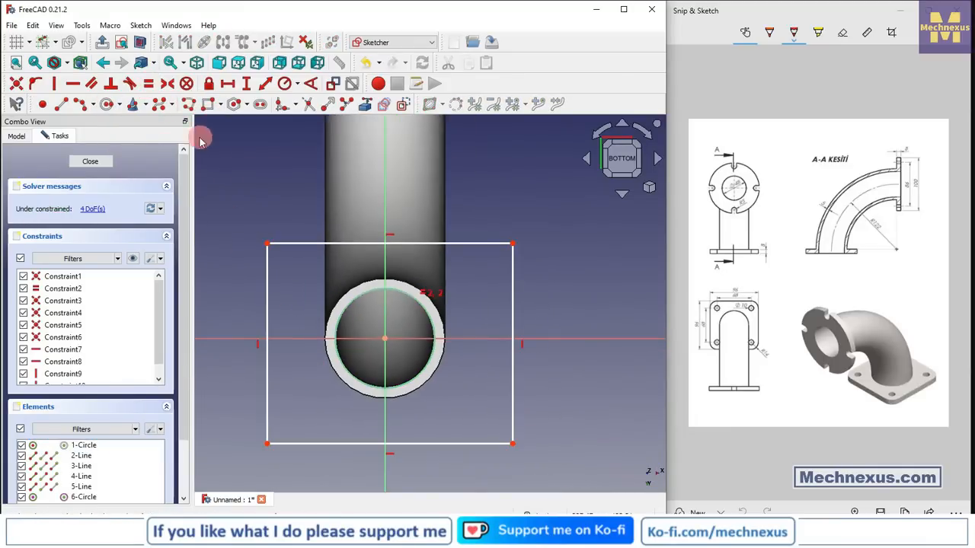
pyautogui.click(262, 453)
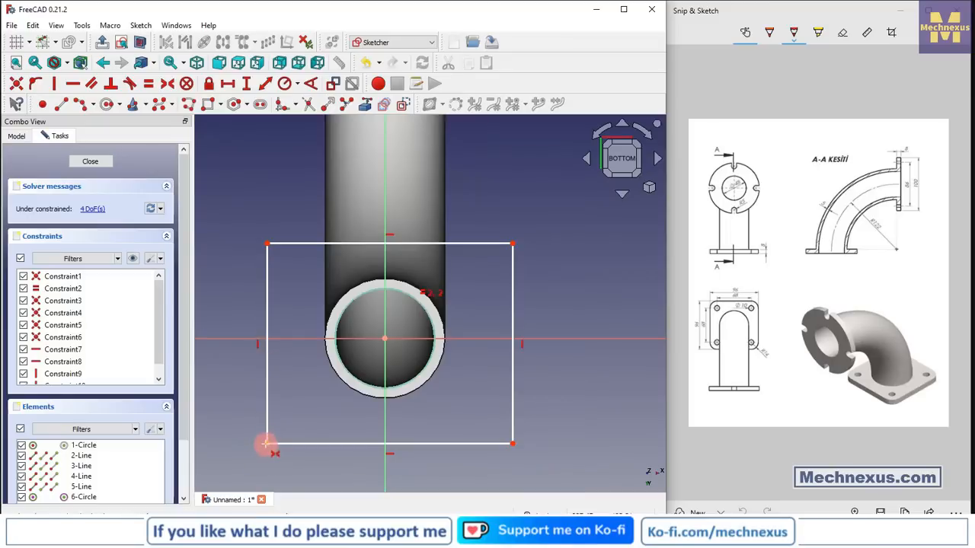
pyautogui.click(514, 245)
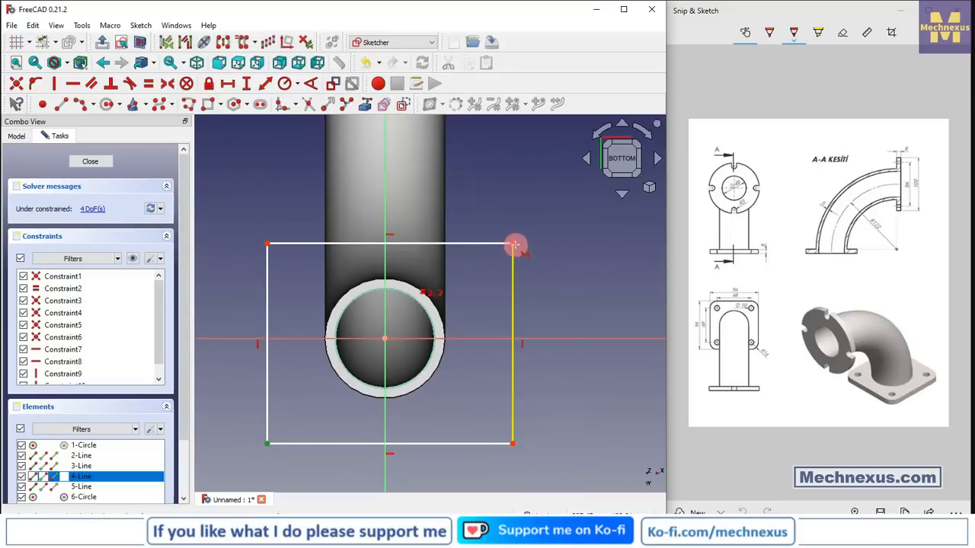
pyautogui.click(383, 337)
pyautogui.click(384, 337)
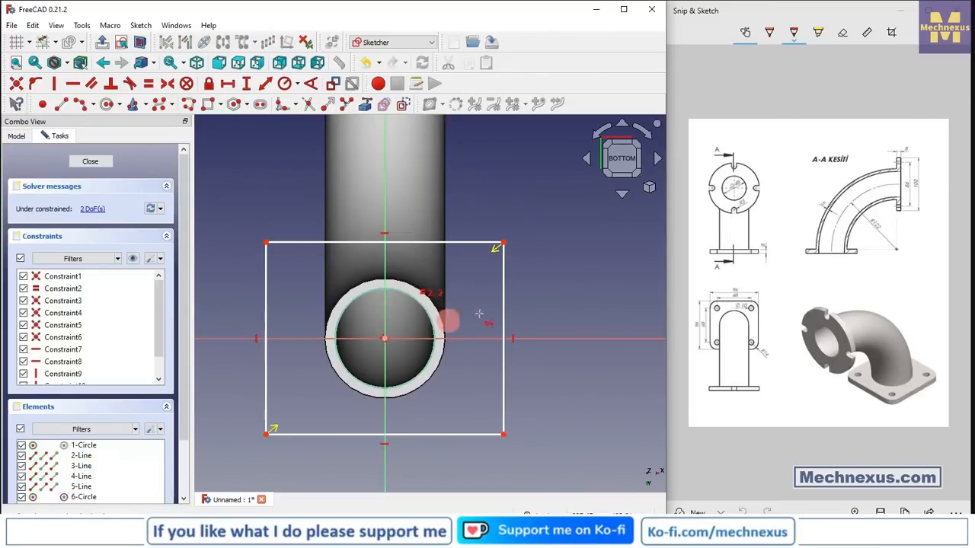
# Constrain two adjacent sides of the rectangle equal to make it a square.
pyautogui.click(302, 435)
pyautogui.click(266, 403)
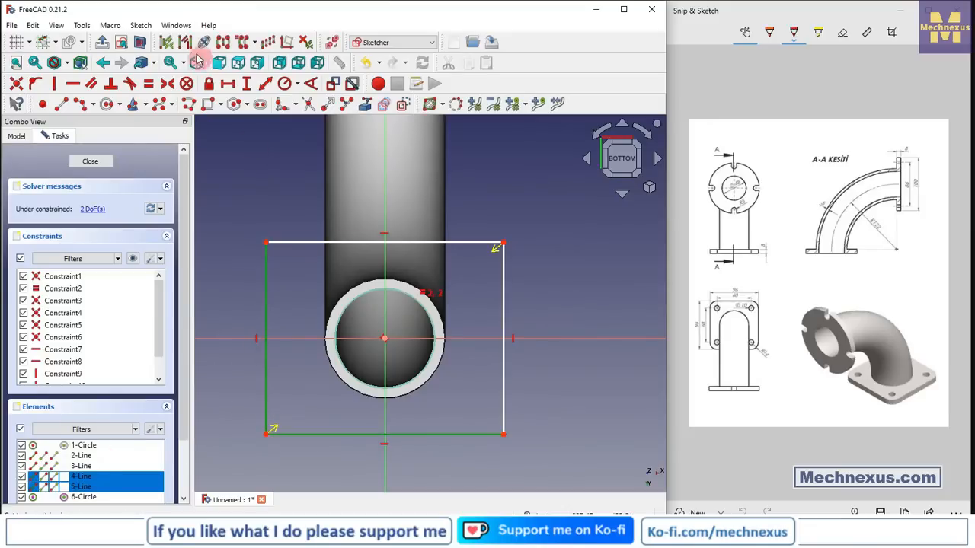
pyautogui.click(148, 83)
pyautogui.scroll(-2, 278, 179)
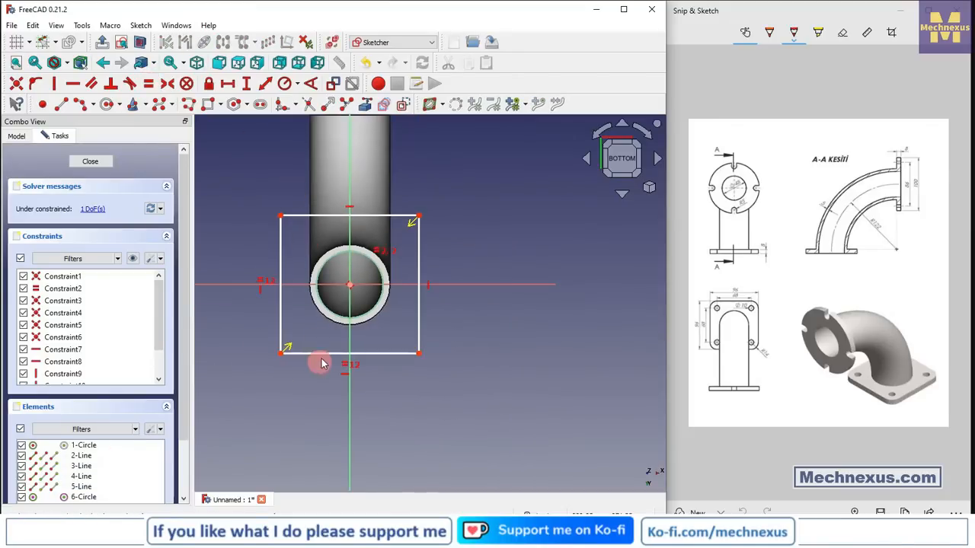
# Set the square's horizontal side length to 96 mm and finish the sketch.
pyautogui.click(322, 353)
pyautogui.click(226, 85)
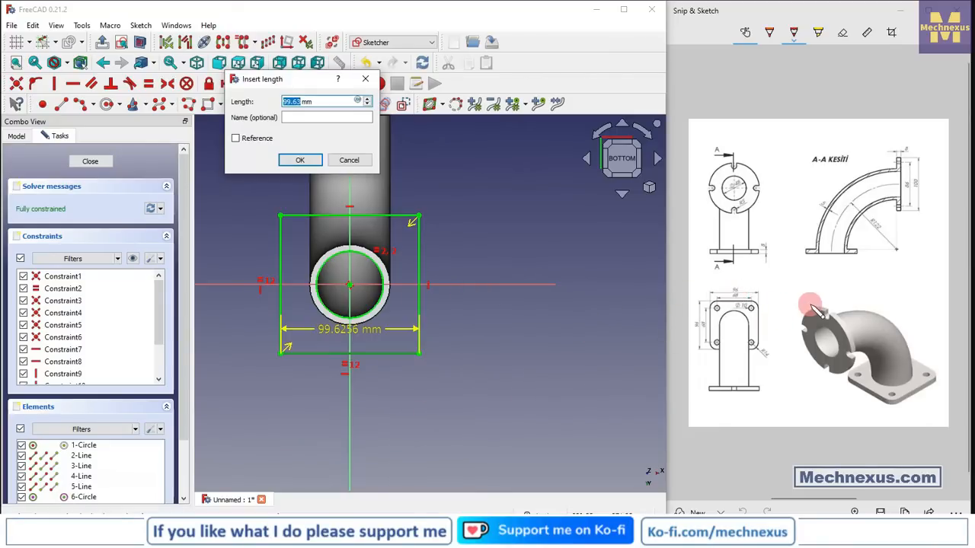
pyautogui.write('96')
pyautogui.press('Return')
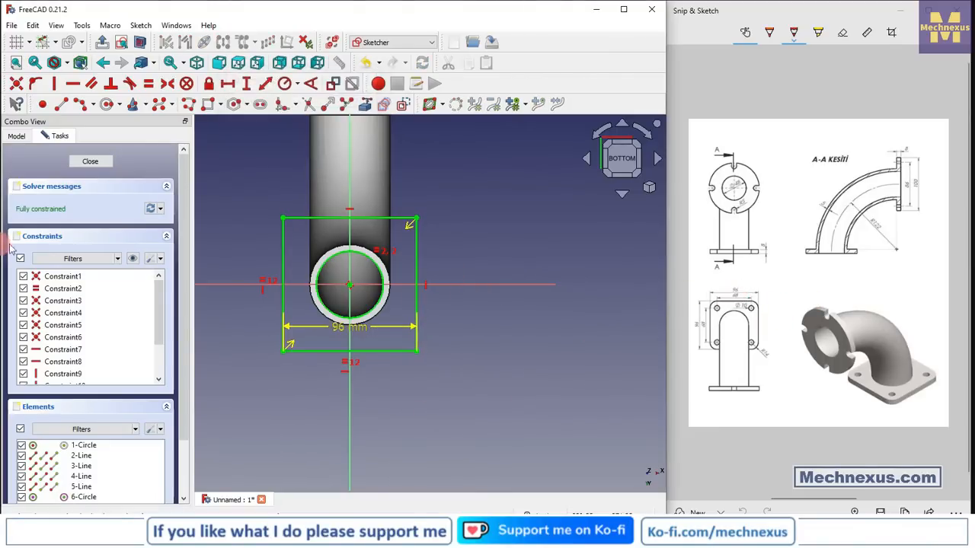
pyautogui.click(90, 161)
pyautogui.click(617, 273)
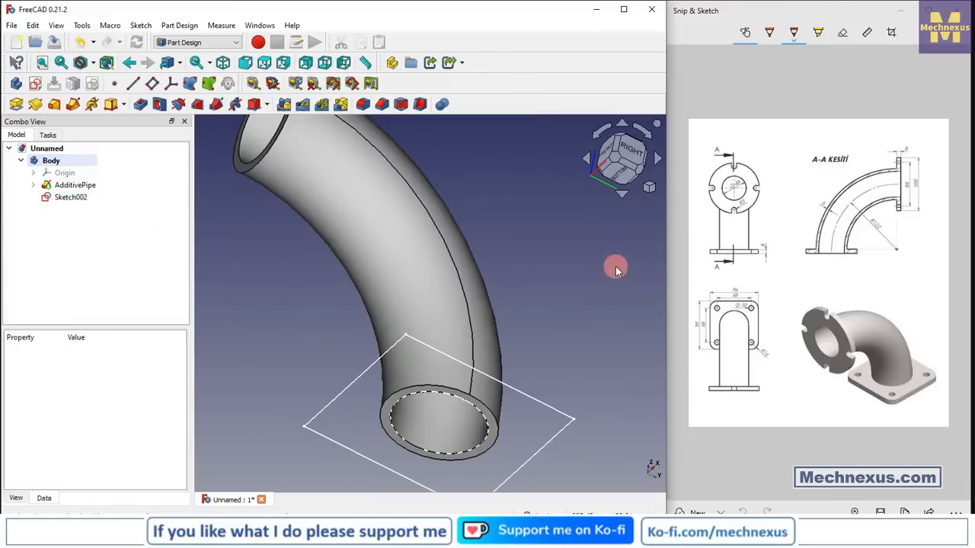
# Pad the square base sketch by 8 mm along the sketch normal to form the base flange.
pyautogui.press('0')
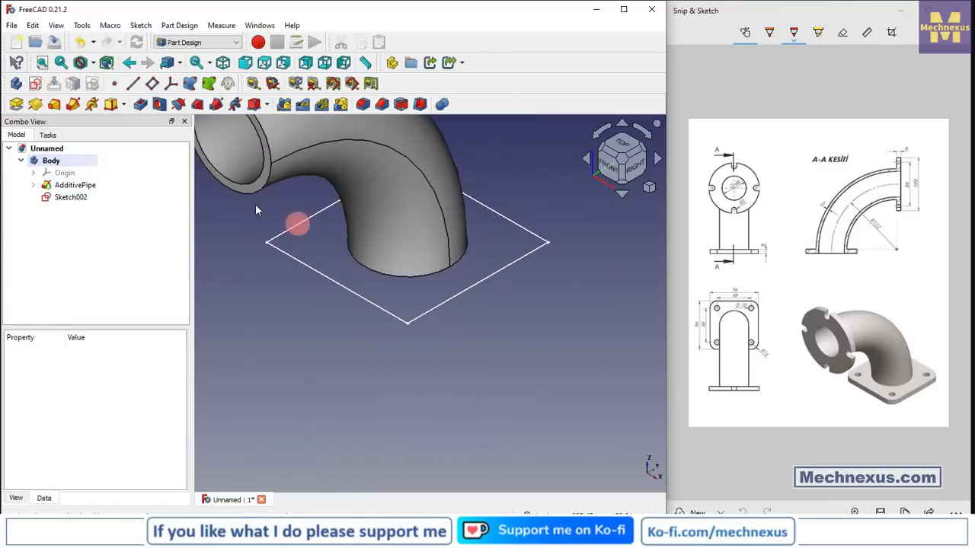
pyautogui.click(69, 196)
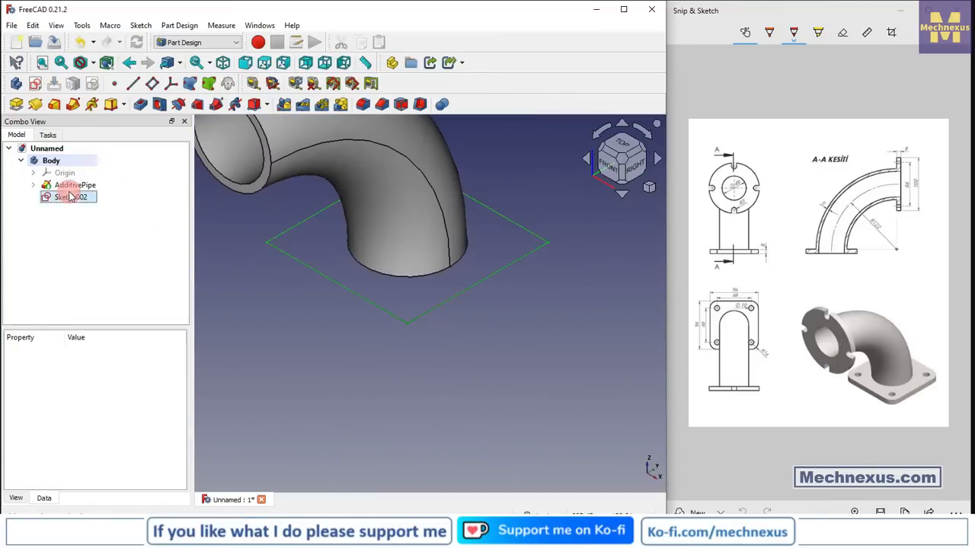
pyautogui.click(16, 104)
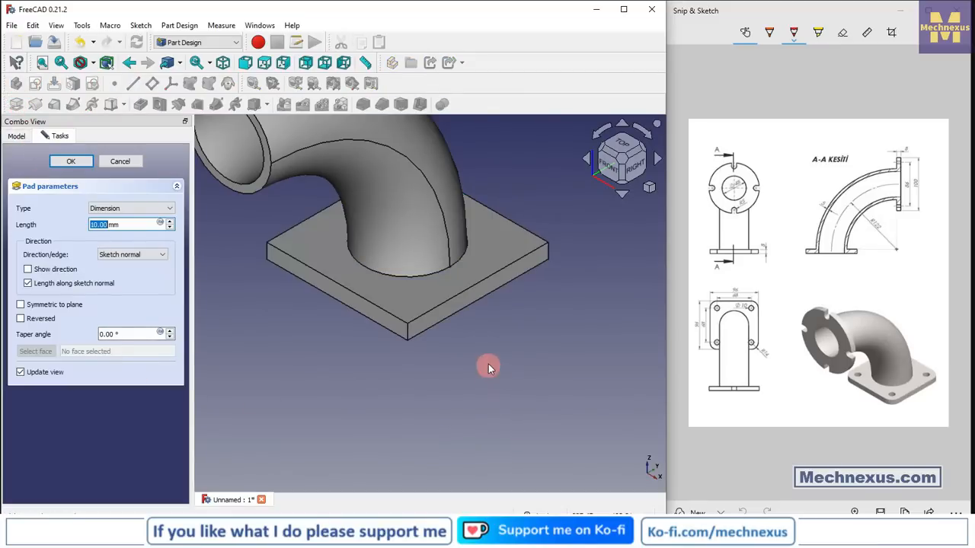
pyautogui.moveTo(488, 364)
pyautogui.mouseDown(button='middle')
pyautogui.moveTo(476, 279)
pyautogui.moveTo(471, 328)
pyautogui.mouseUp(button='middle')
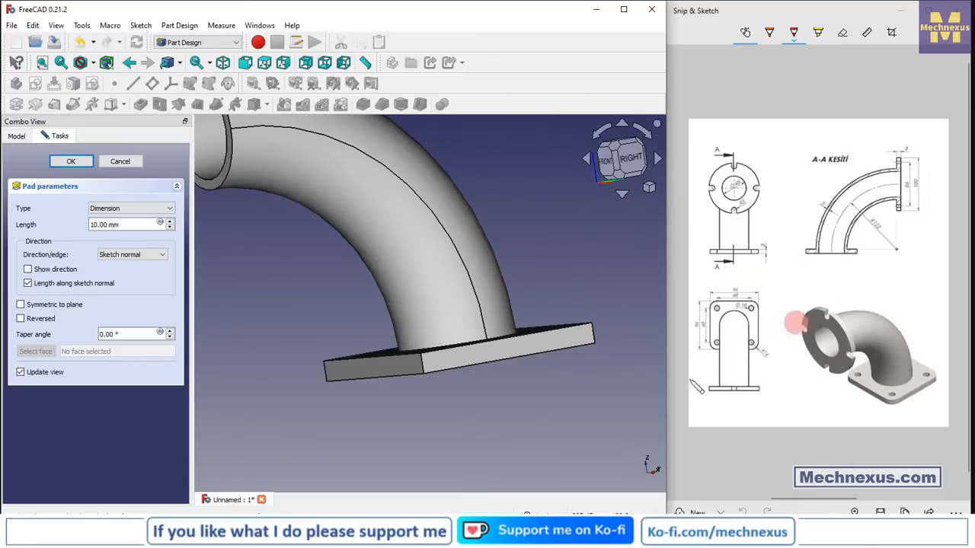
pyautogui.moveTo(472, 337); pyautogui.dragTo(567, 289, button='middle')
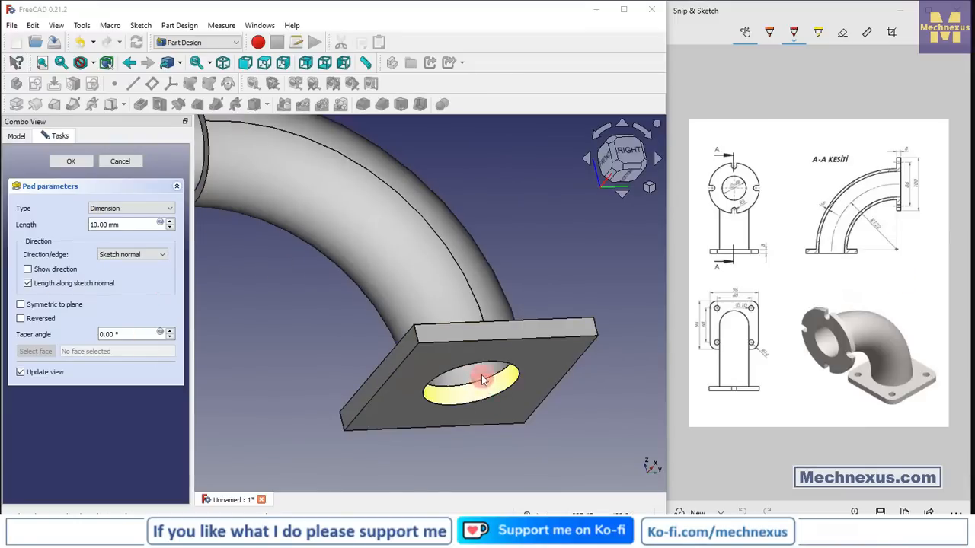
pyautogui.moveTo(498, 370); pyautogui.dragTo(492, 426, button='middle')
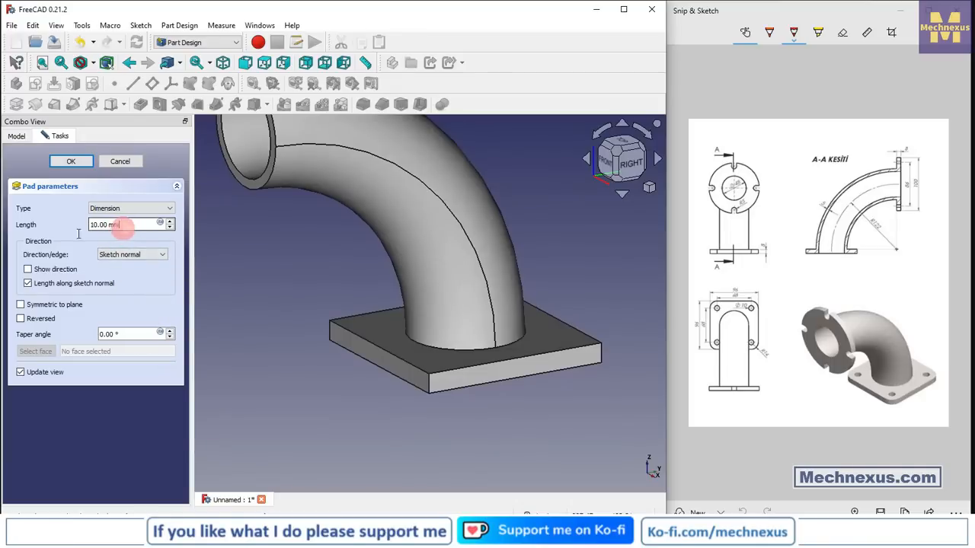
pyautogui.hotkey('ctrl', 'a')
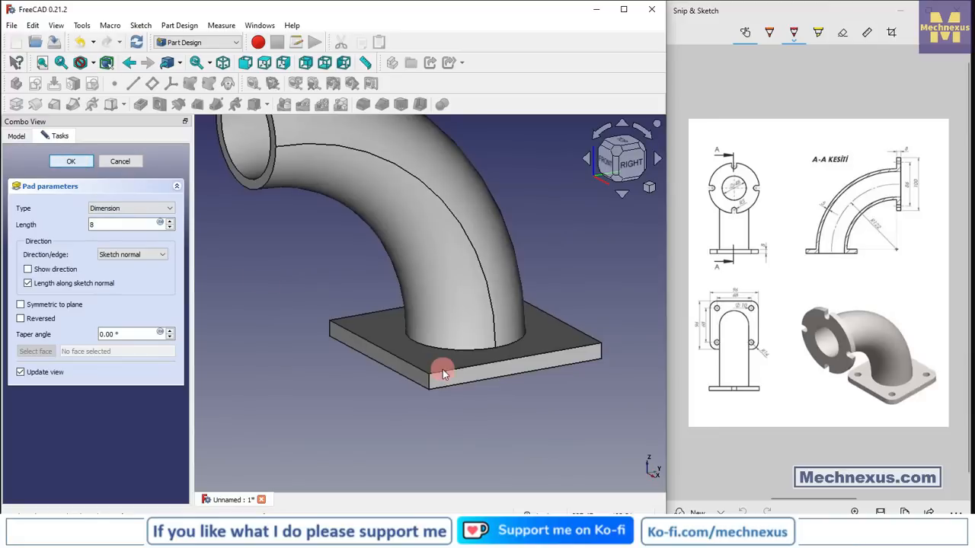
pyautogui.press('0')
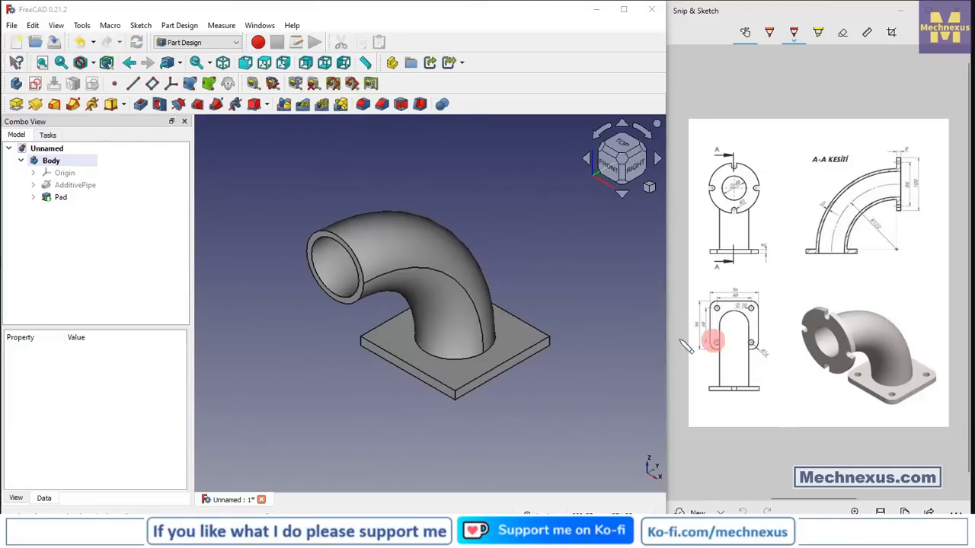
# Start a new sketch on the ring-shaped face at the pipe's upper open end.
pyautogui.click(380, 271)
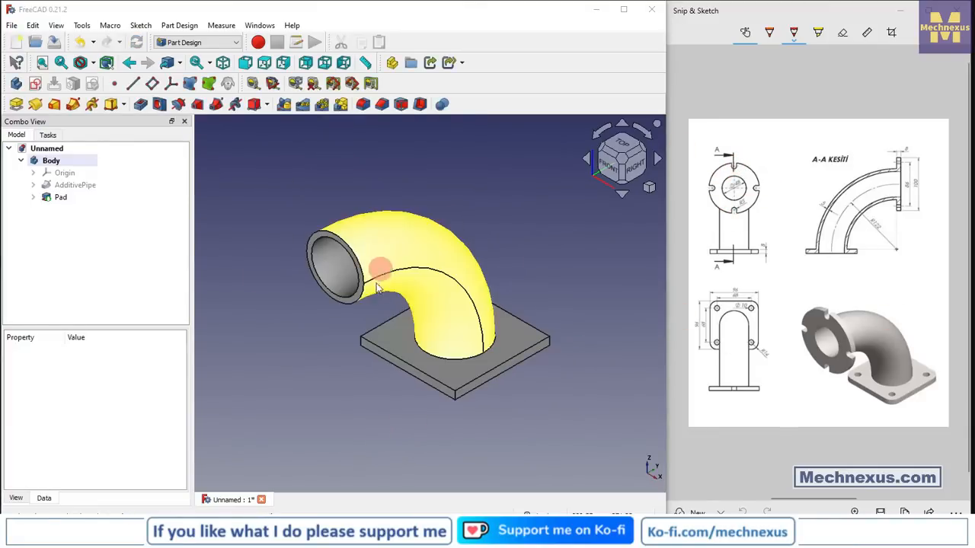
pyautogui.click(355, 297)
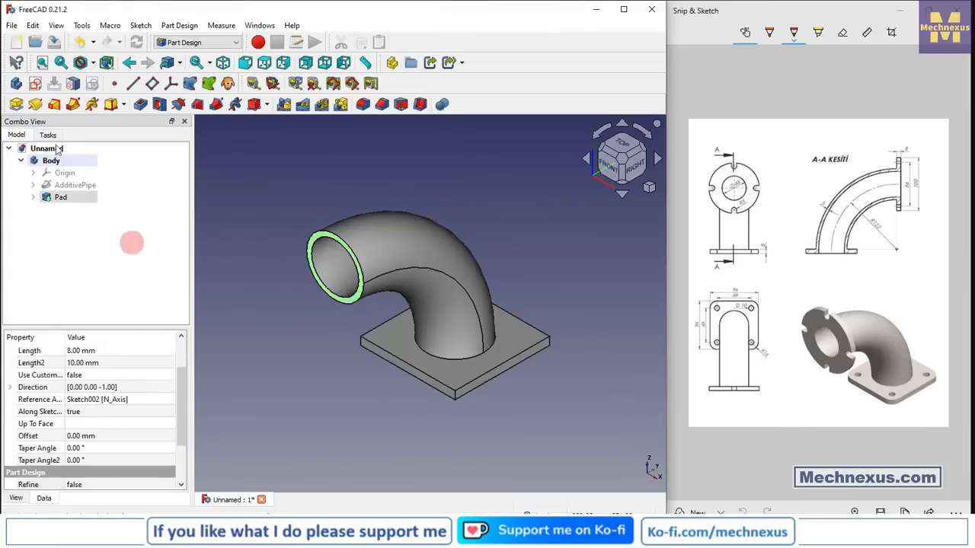
pyautogui.click(42, 83)
pyautogui.scroll(4, 510, 177)
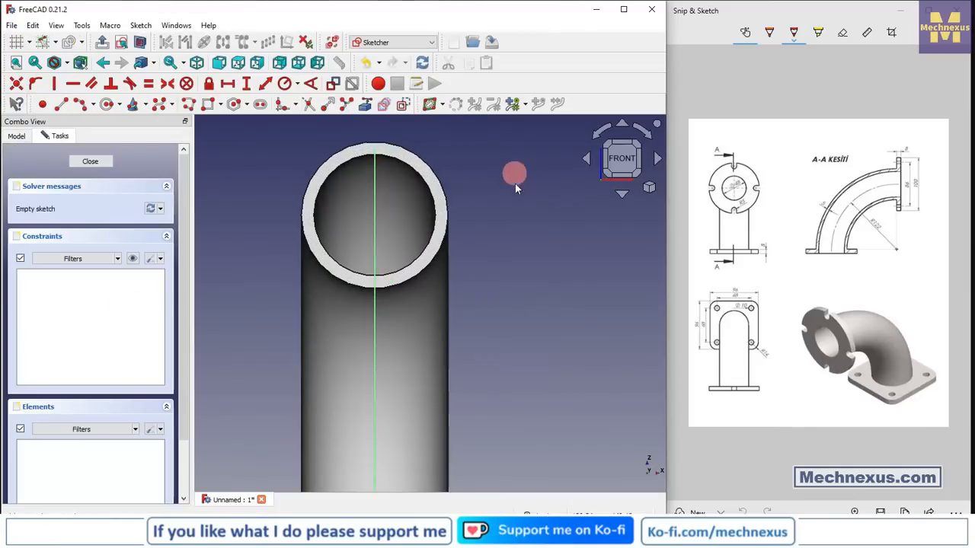
# Reference the upper opening's inner edge as external geometry and draw a concentric circle constrained equal to it.
pyautogui.click(383, 156)
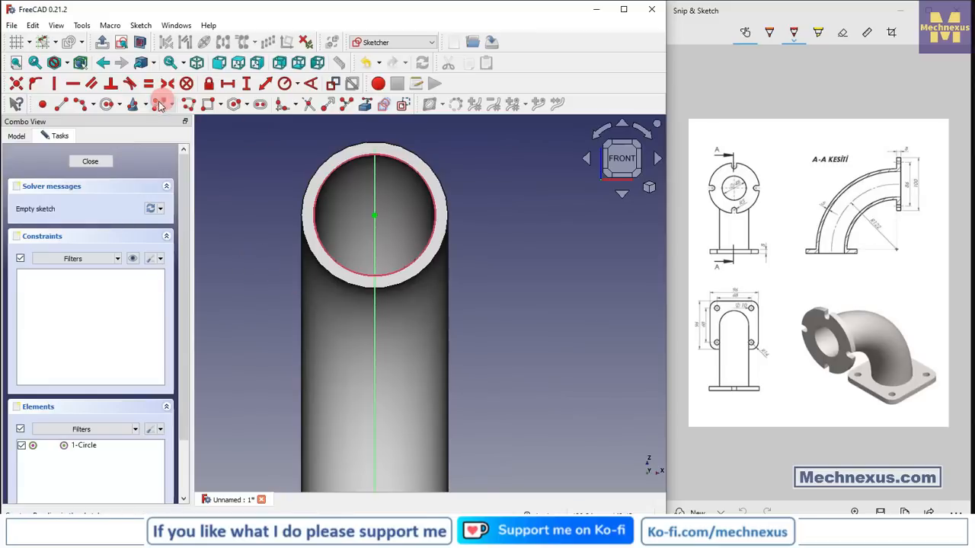
pyautogui.click(108, 105)
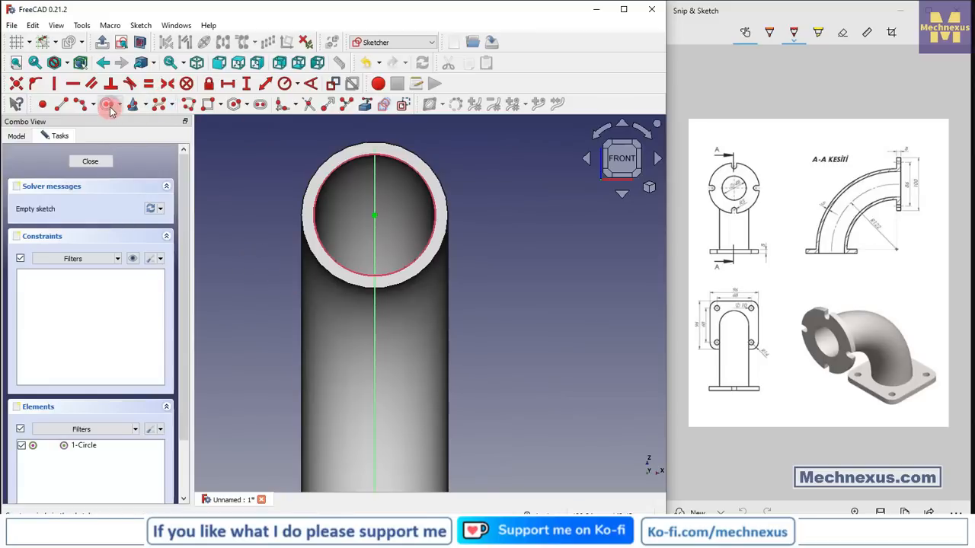
pyautogui.click(373, 215)
pyautogui.click(400, 242)
pyautogui.rightClick(546, 212)
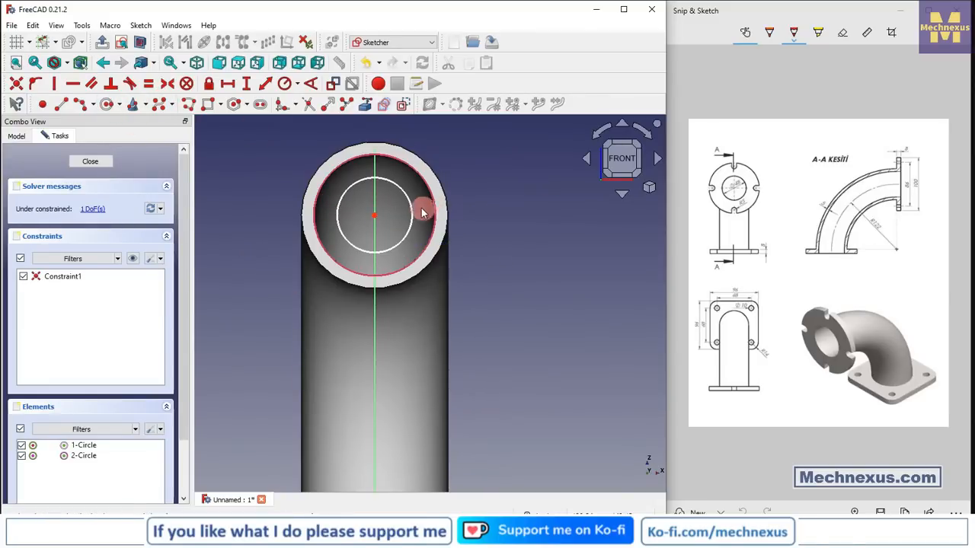
pyautogui.click(414, 213)
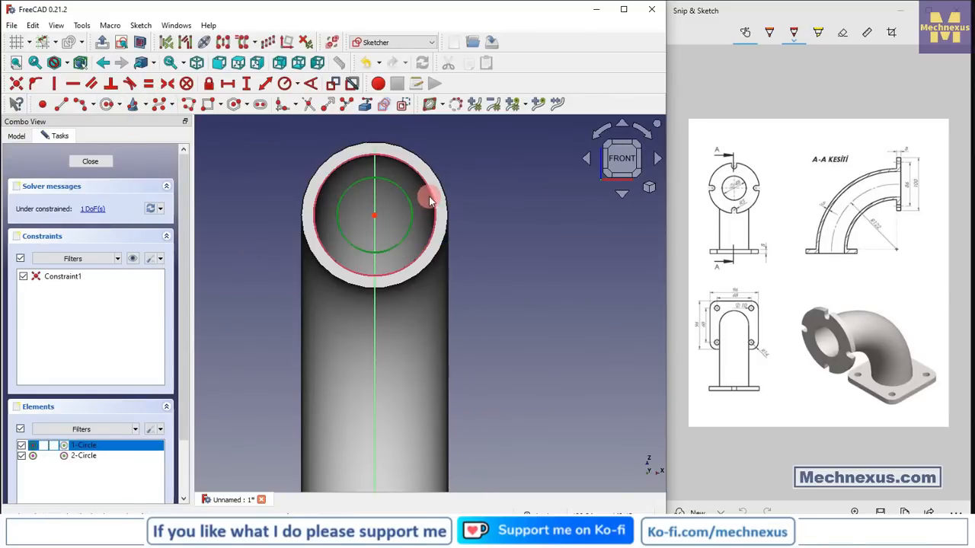
pyautogui.click(148, 84)
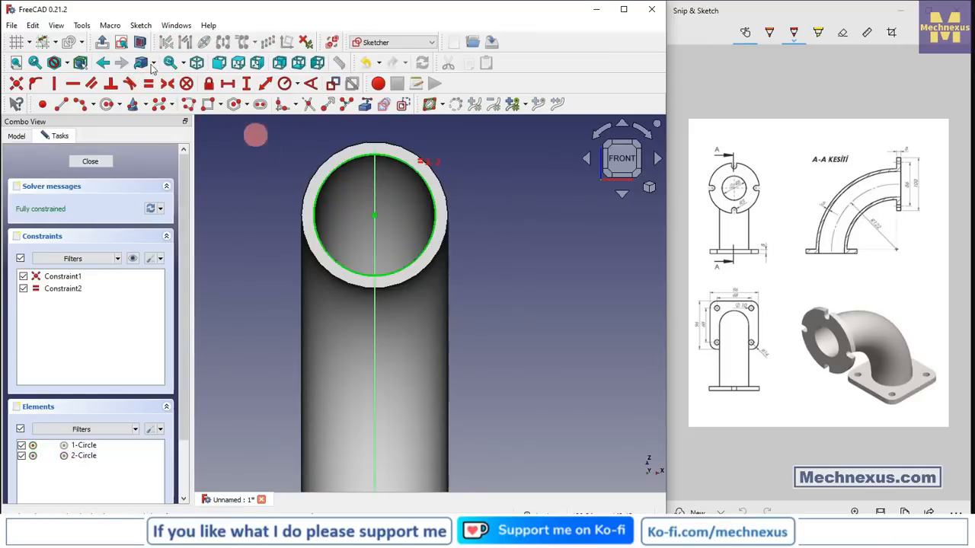
# Draw a larger circle concentric with the pipe opening, constrained to a 100 mm diameter, and finish the sketch.
pyautogui.click(104, 104)
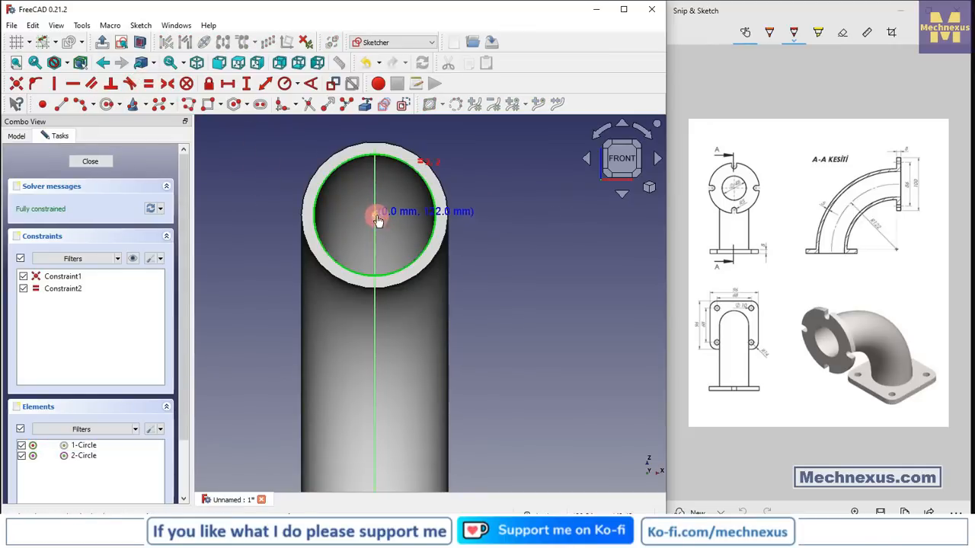
pyautogui.click(378, 220)
pyautogui.click(525, 270)
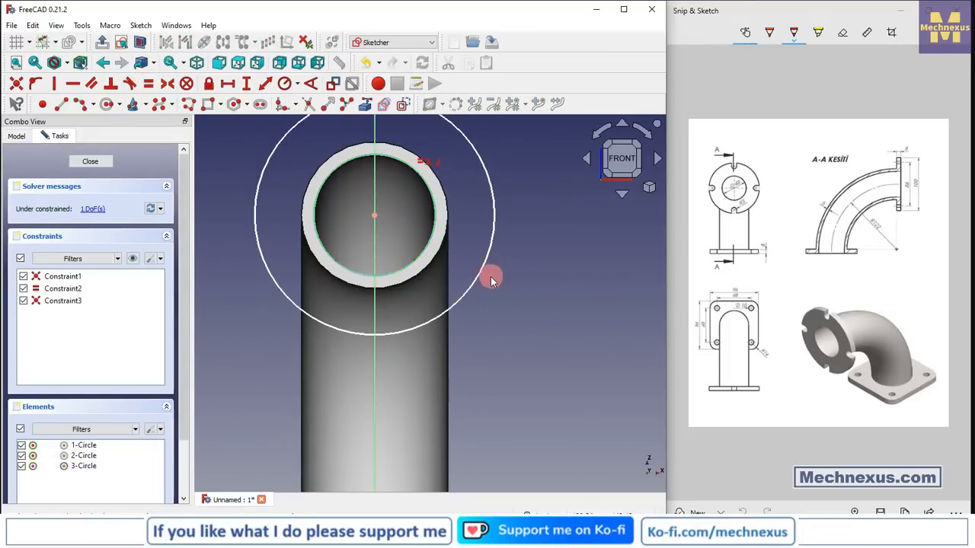
pyautogui.scroll(-3, 411, 263)
pyautogui.click(296, 83)
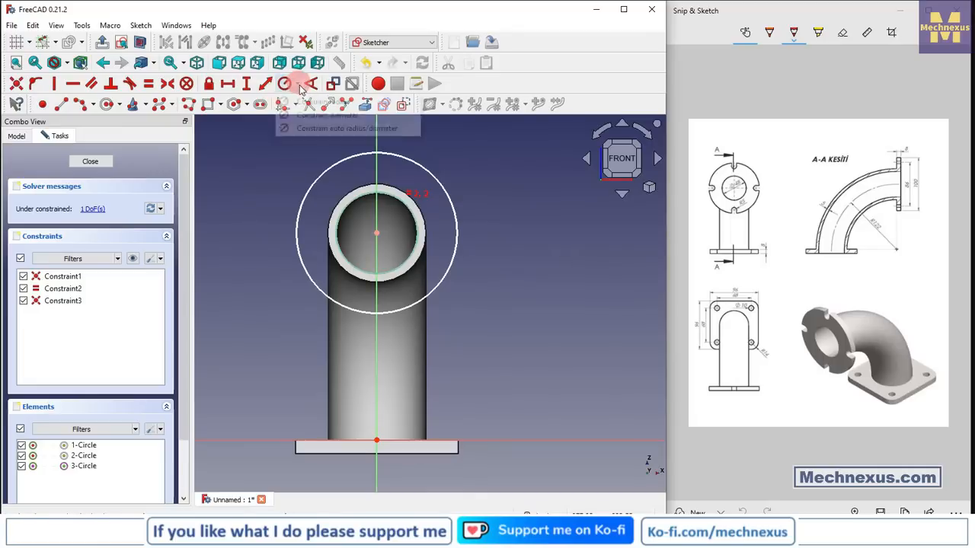
pyautogui.click(305, 115)
pyautogui.click(416, 163)
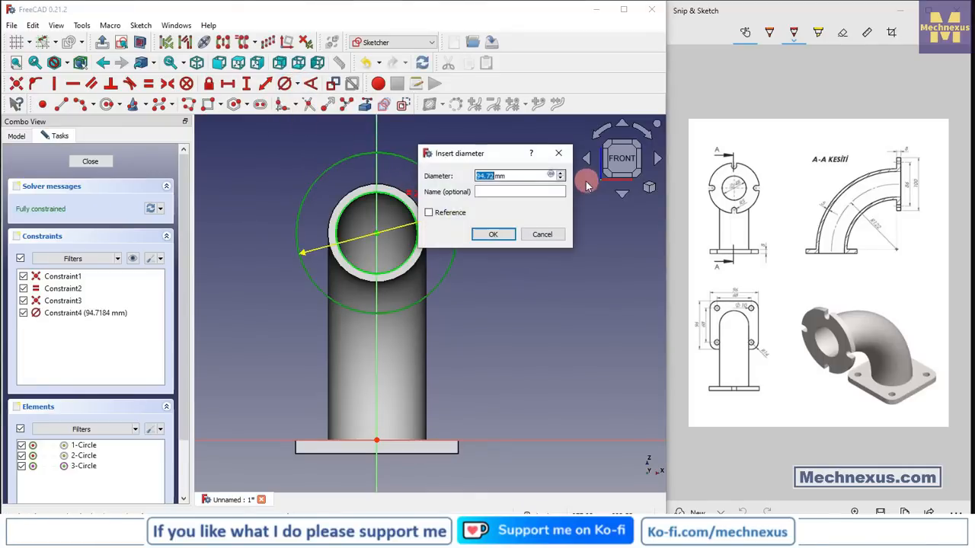
pyautogui.write('100')
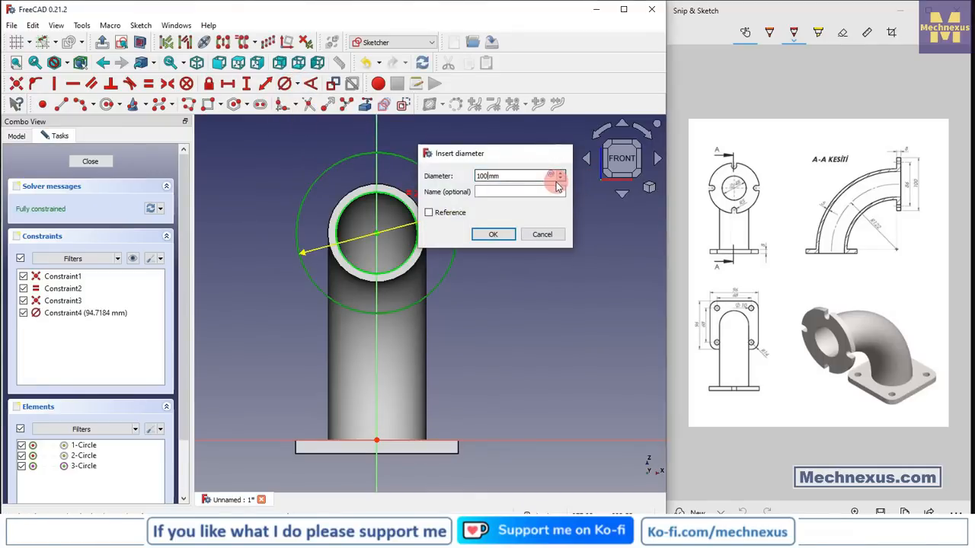
pyautogui.press('Return')
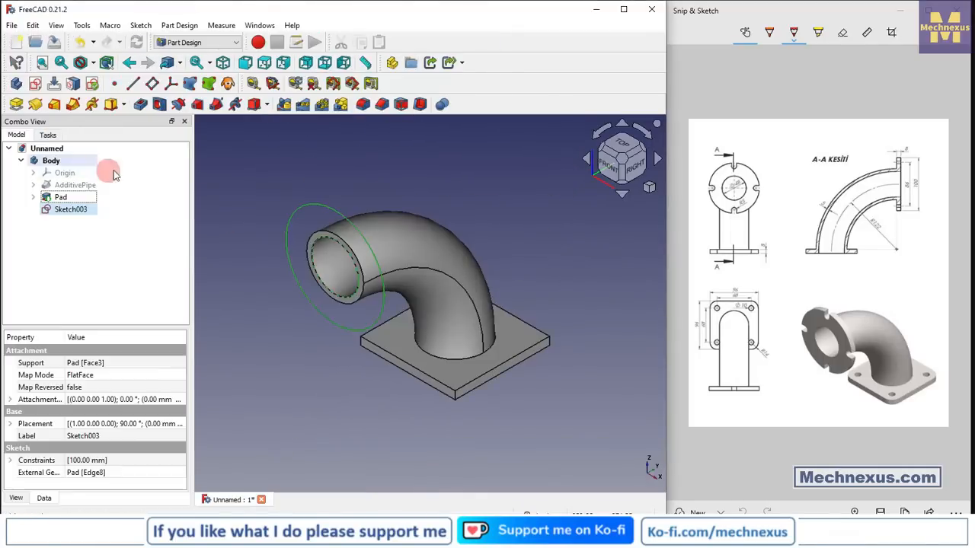
pyautogui.click(293, 393)
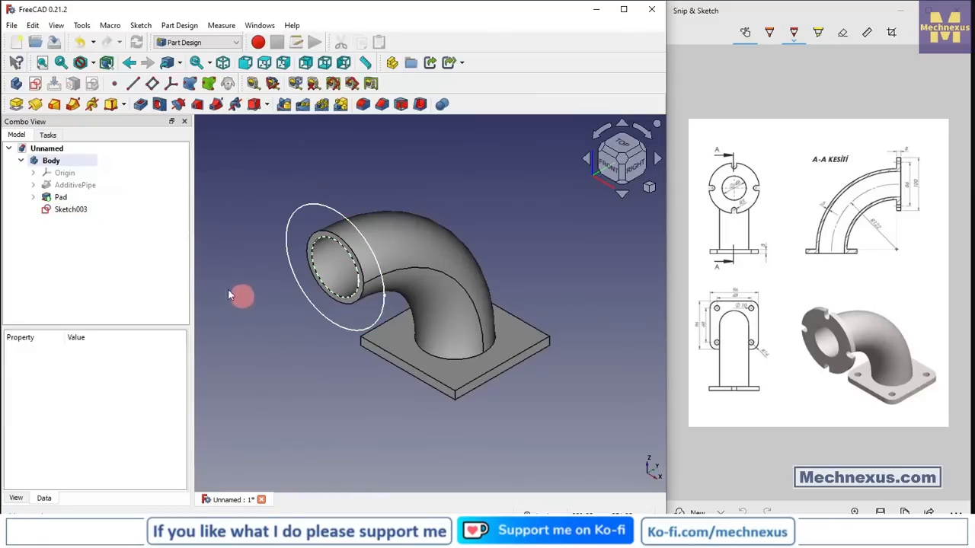
# Pad the circular flange sketch at the upper pipe end by 8 mm.
pyautogui.click(64, 211)
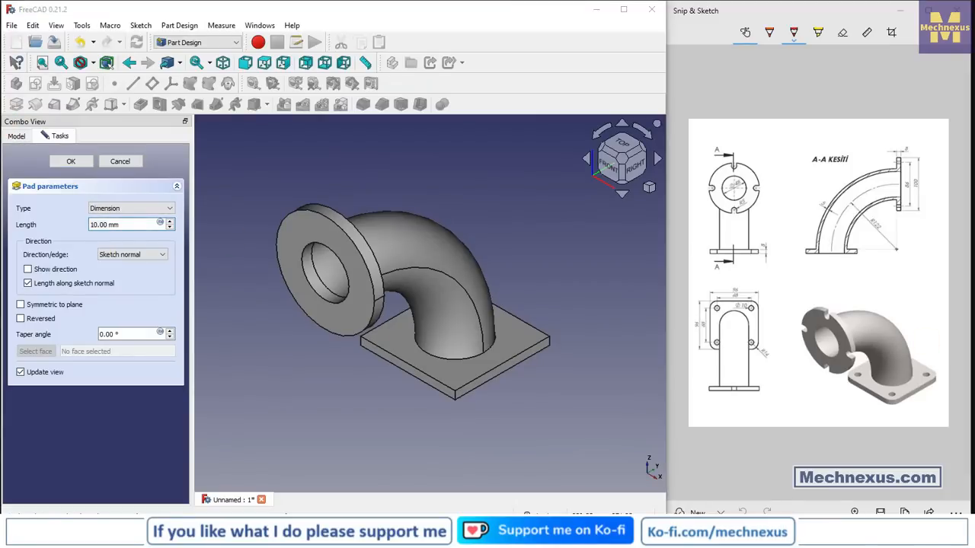
pyautogui.click(121, 224)
pyautogui.moveTo(121, 224); pyautogui.dragTo(3, 221)
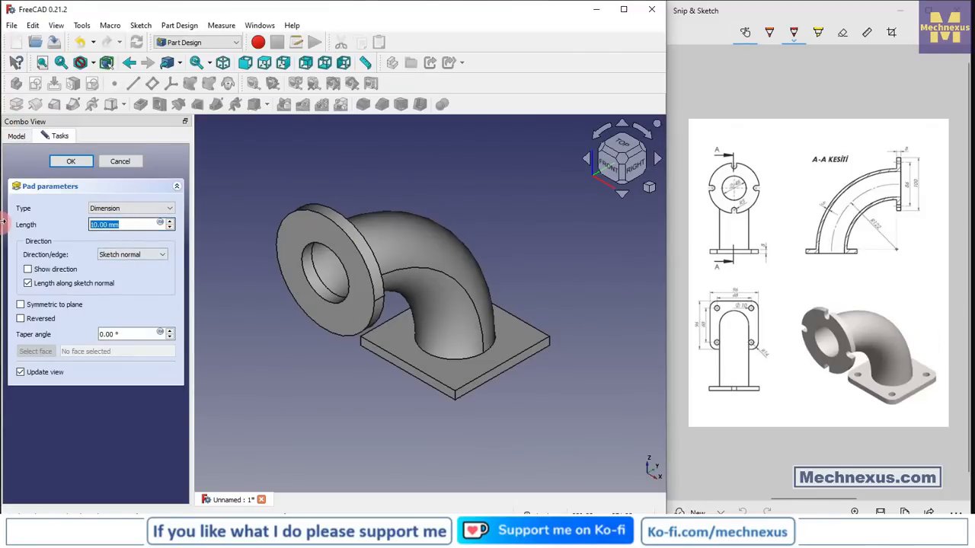
pyautogui.write('8')
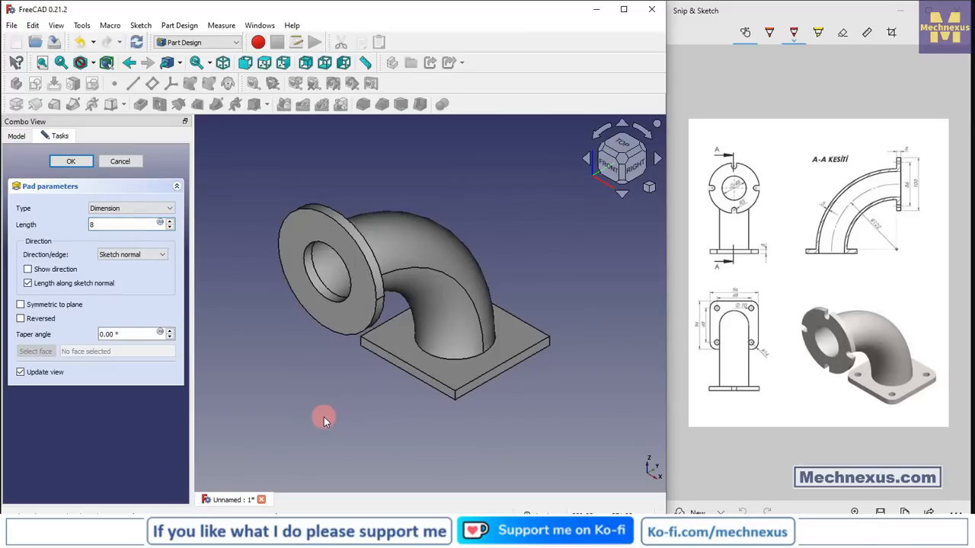
pyautogui.click(77, 163)
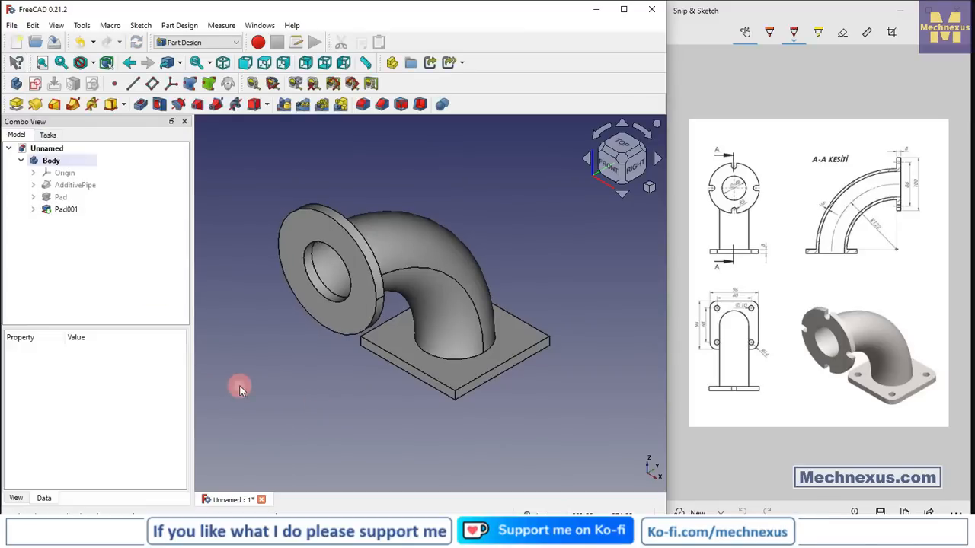
pyautogui.click(507, 348)
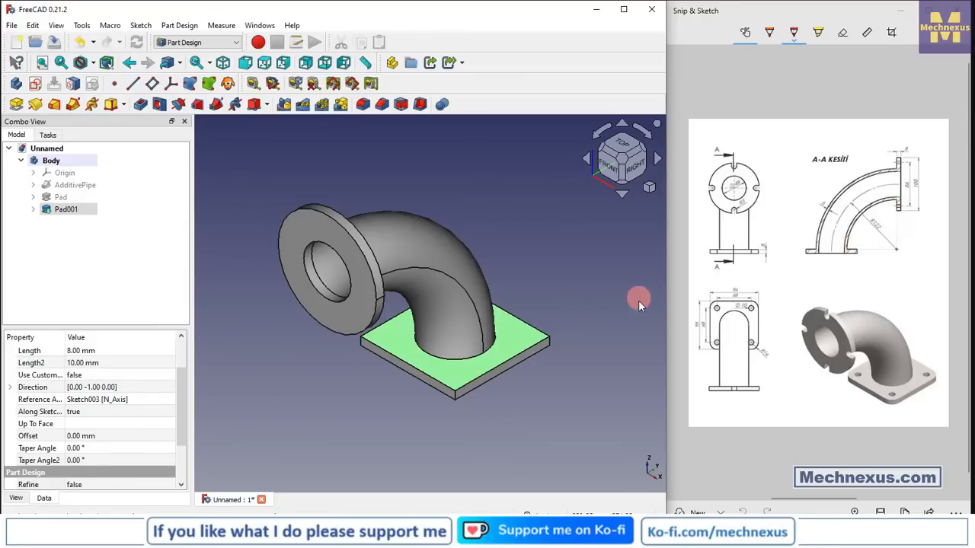
pyautogui.click(507, 269)
pyautogui.click(334, 324)
pyautogui.click(447, 371)
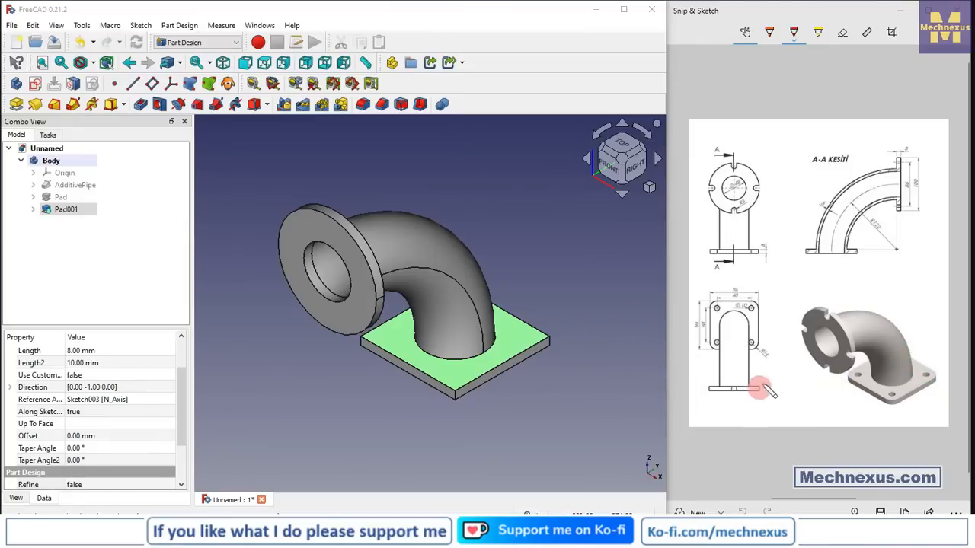
pyautogui.click(350, 344)
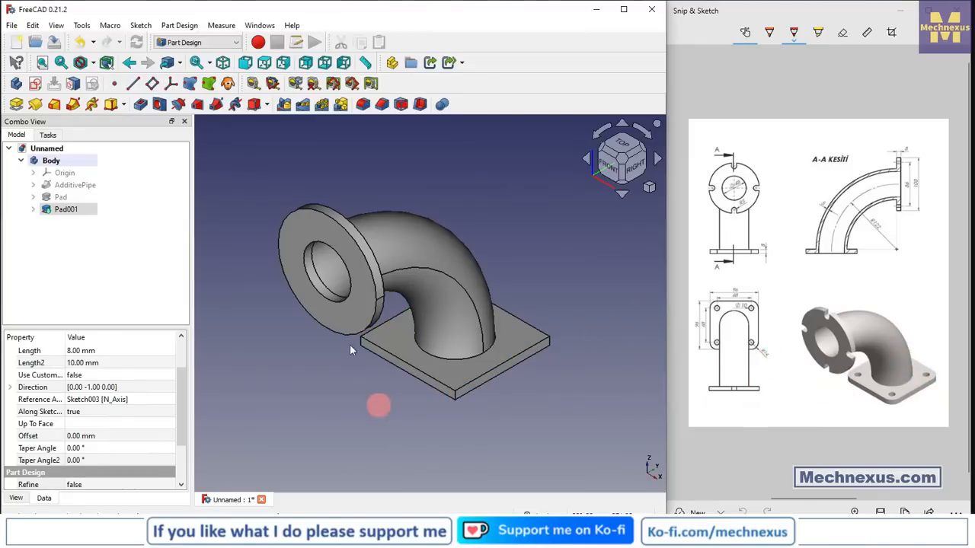
# Fillet the four vertical corner edges of the square base flange with a 14 mm radius.
pyautogui.click(362, 103)
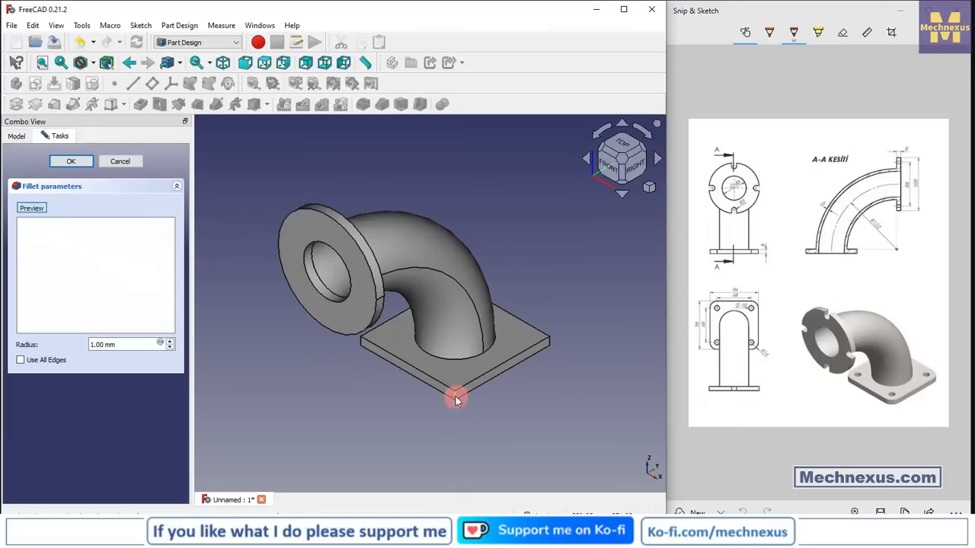
pyautogui.click(550, 341)
pyautogui.click(363, 347)
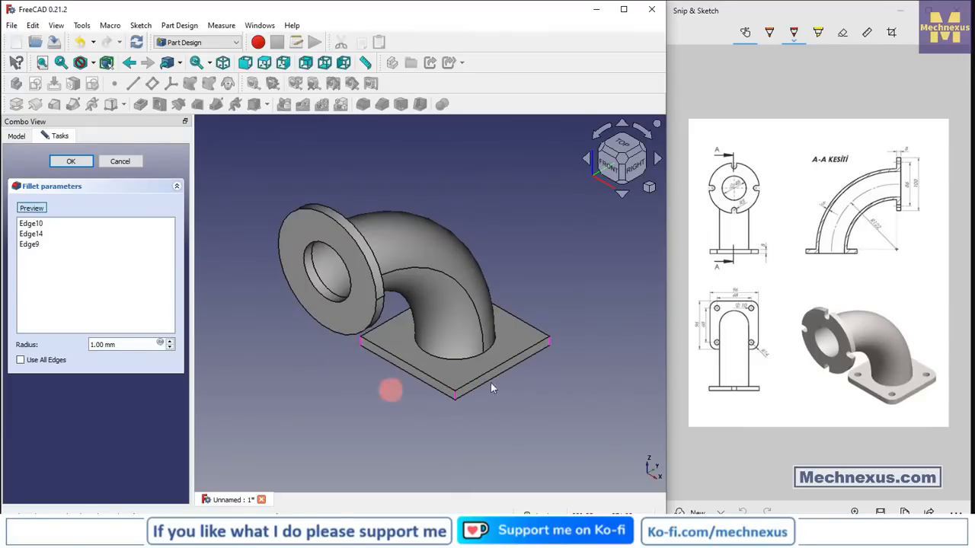
pyautogui.moveTo(392, 392); pyautogui.dragTo(645, 253, button='middle')
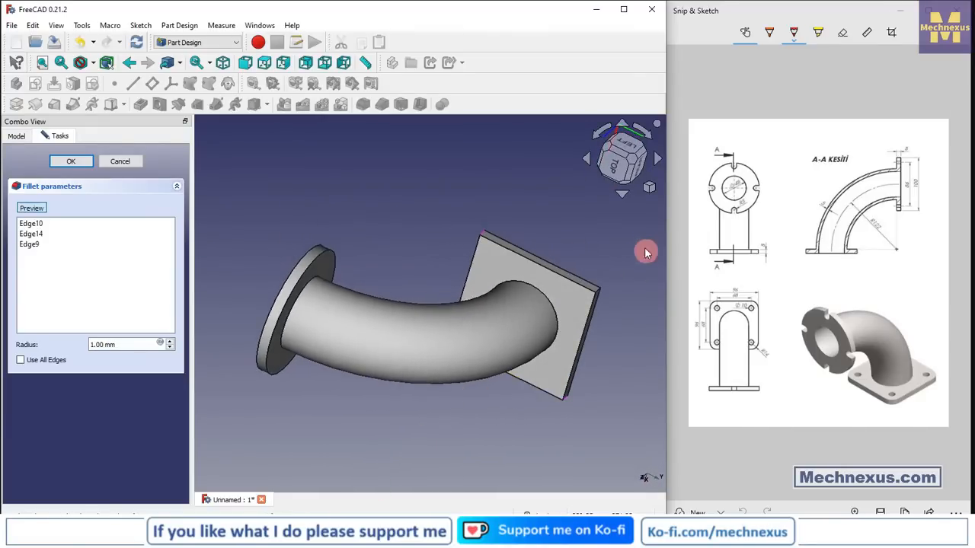
pyautogui.click(598, 287)
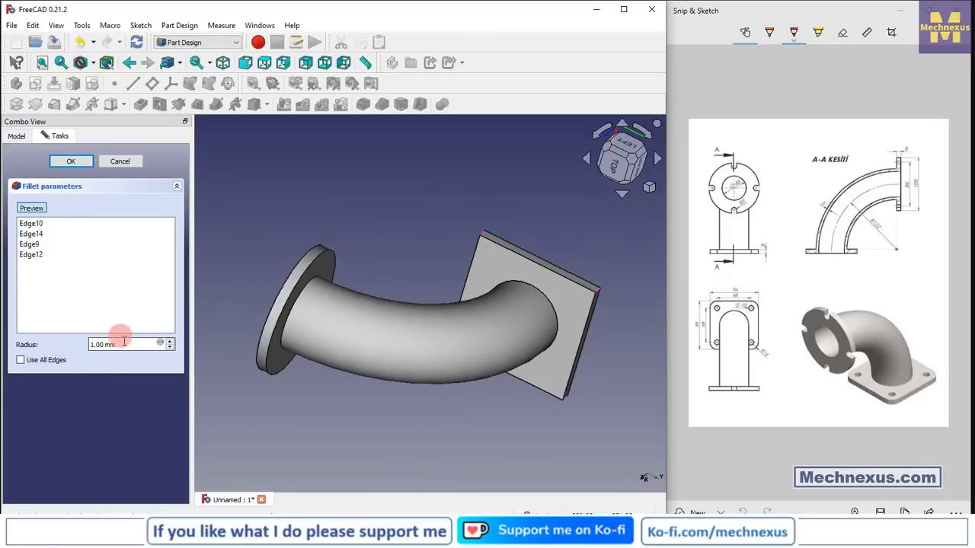
pyautogui.moveTo(124, 341); pyautogui.dragTo(35, 338)
pyautogui.write('1')
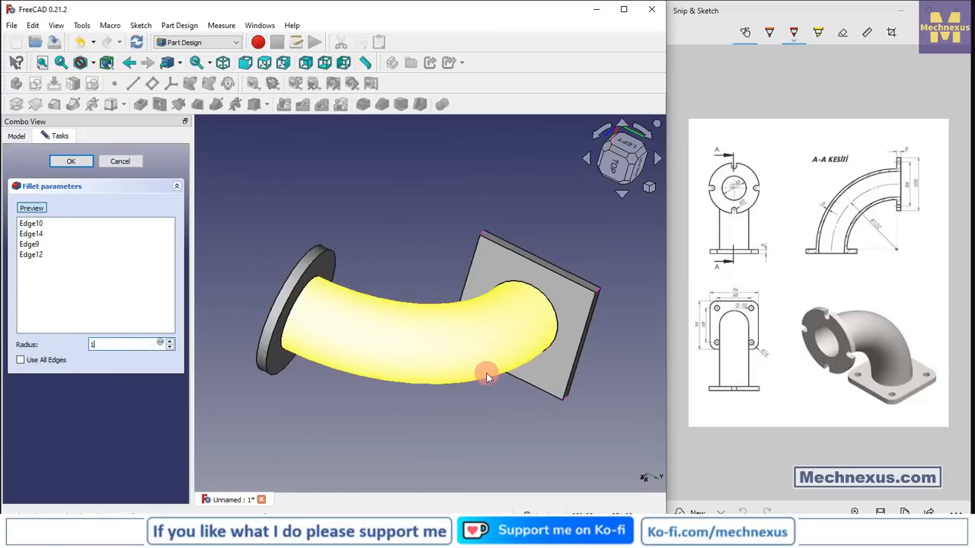
pyautogui.write('5')
pyautogui.click(71, 161)
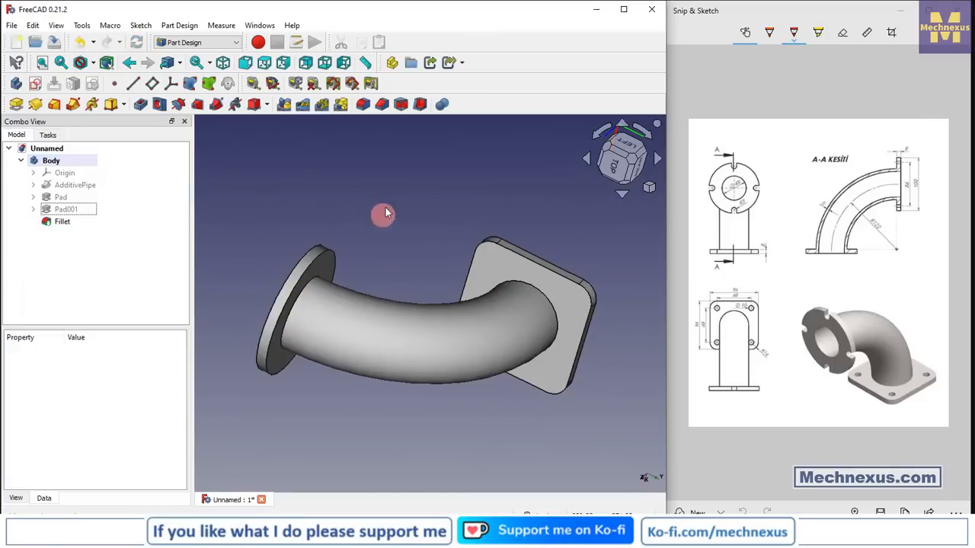
# Start a new sketch on the upper face of the square base flange.
pyautogui.press('0')
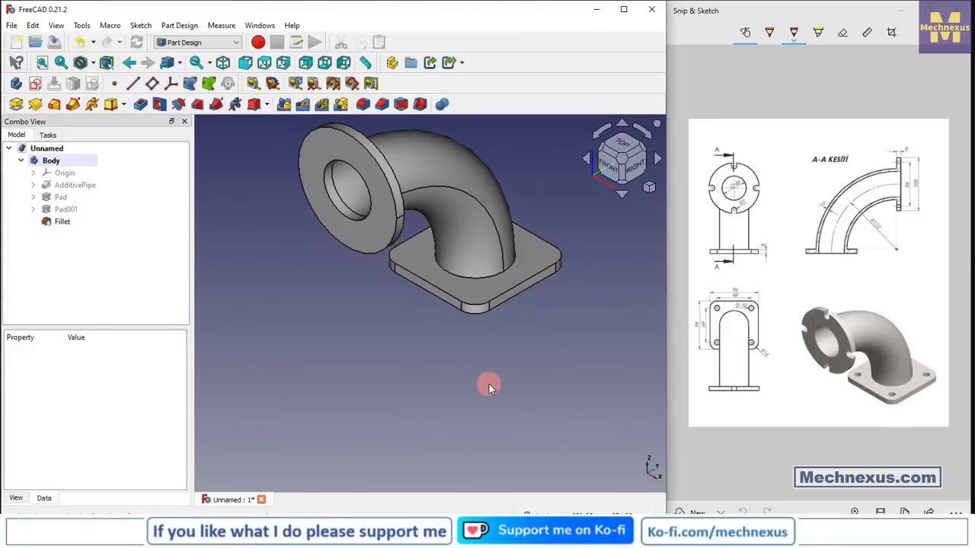
pyautogui.click(468, 284)
pyautogui.click(35, 84)
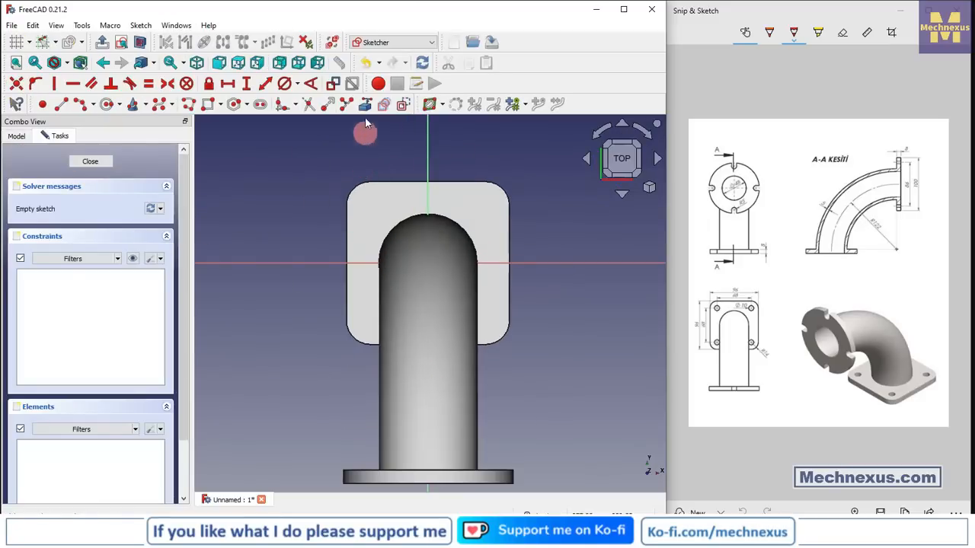
# Reference the four rounded corner arcs of the base flange as external geometry in the sketch.
pyautogui.click(365, 104)
pyautogui.click(356, 188)
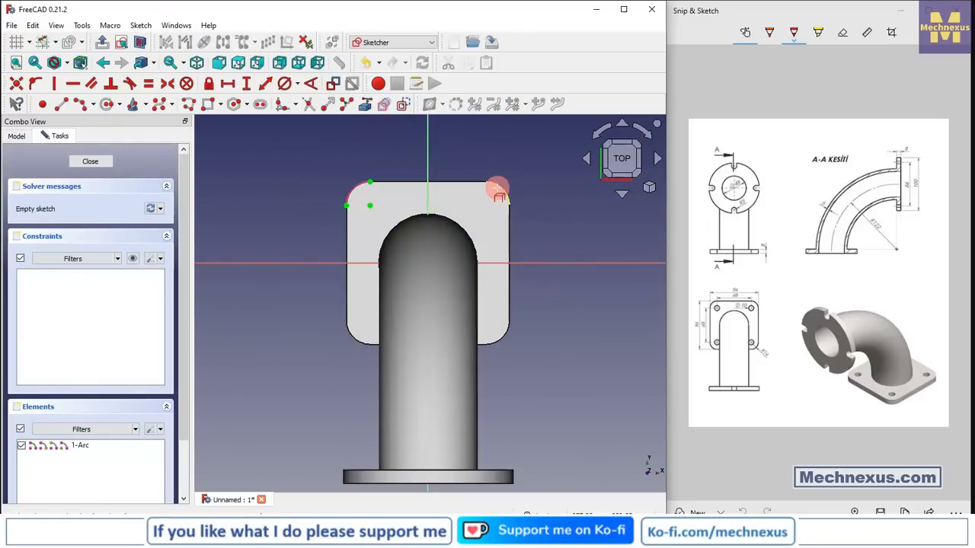
pyautogui.click(498, 191)
pyautogui.click(504, 335)
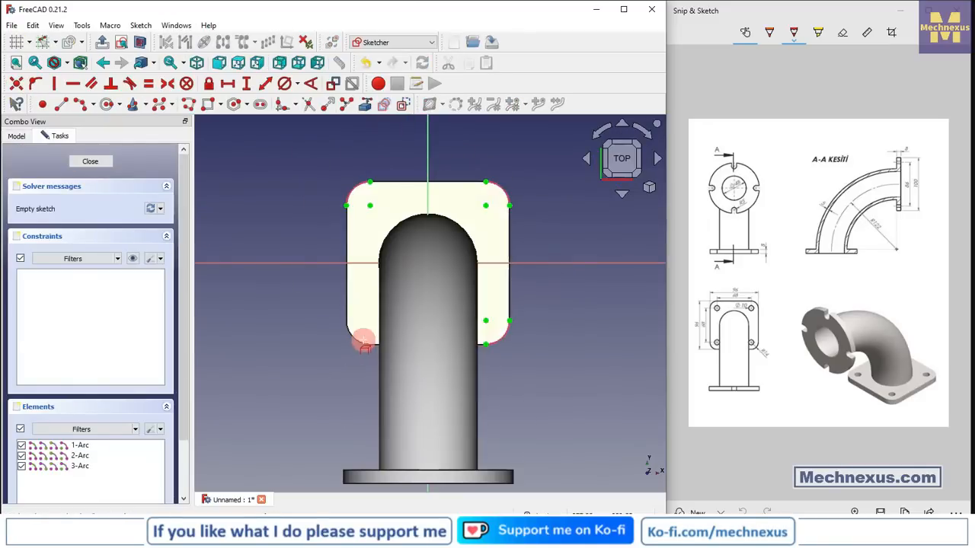
pyautogui.rightClick(312, 356)
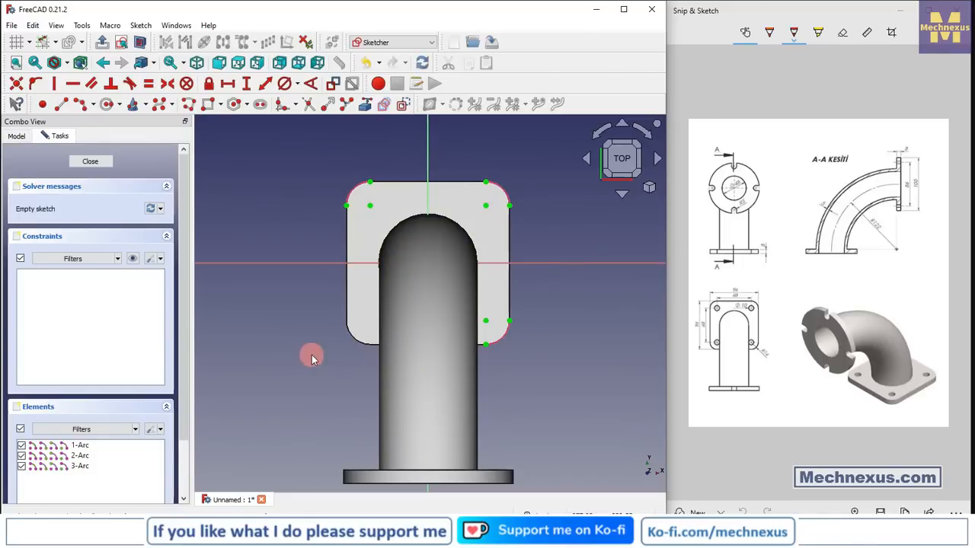
pyautogui.click(365, 104)
pyautogui.click(355, 339)
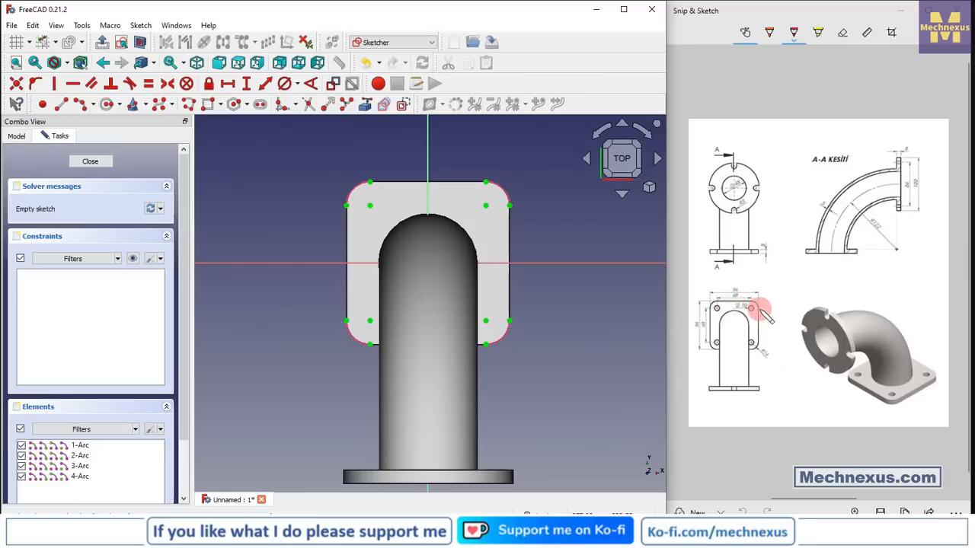
# Draw four circles centred on the base flange's corner arc centres, the upper-left one about 18 mm in diameter.
pyautogui.click(107, 105)
pyautogui.scroll(2, 354, 197)
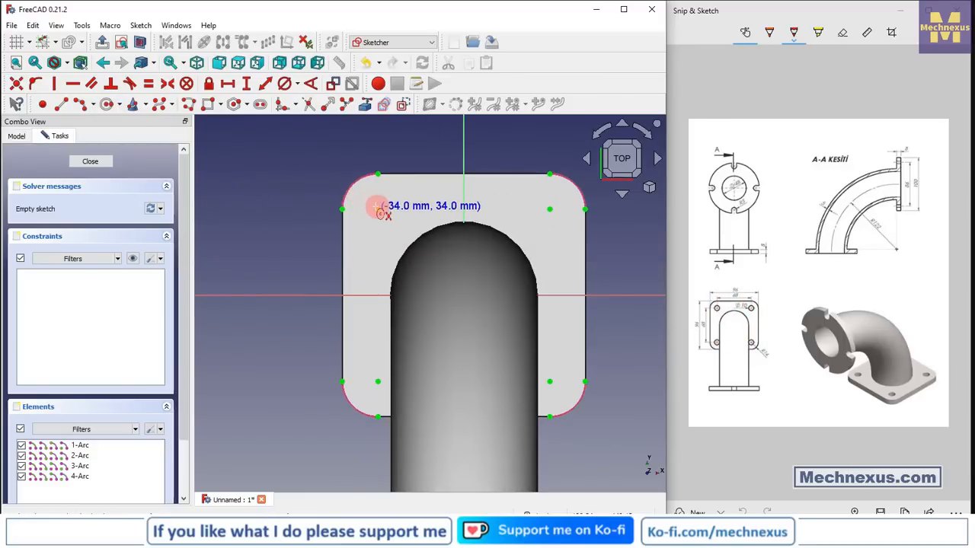
pyautogui.click(378, 209)
pyautogui.click(395, 224)
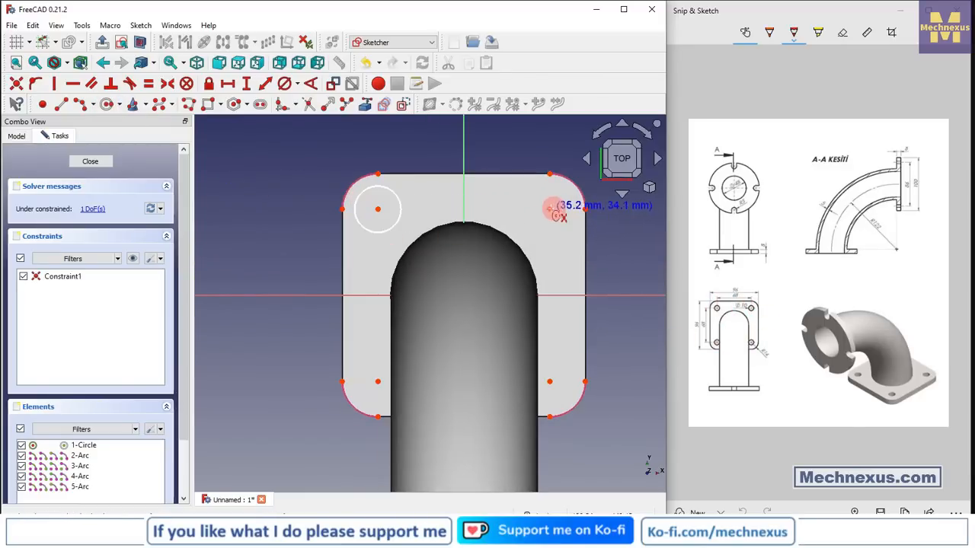
pyautogui.click(550, 209)
pyautogui.click(561, 235)
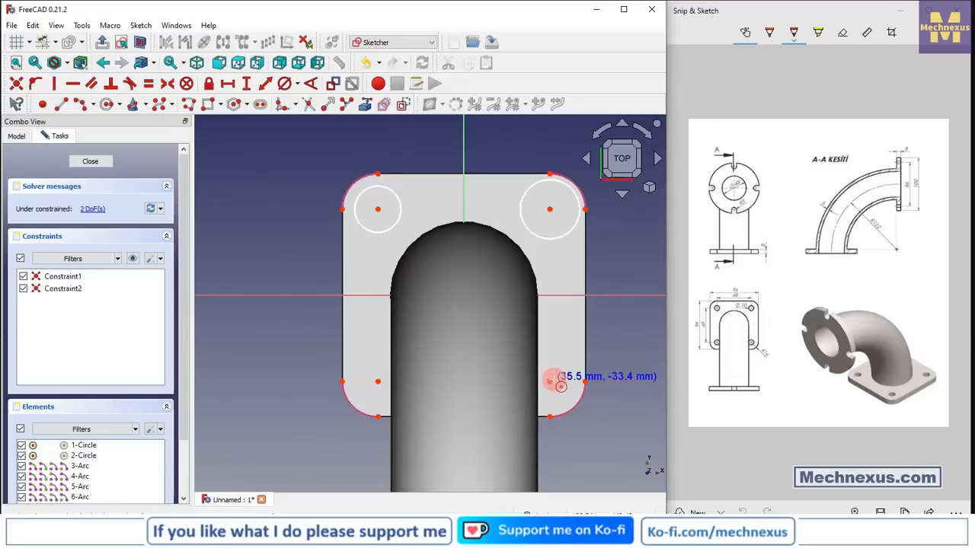
pyautogui.click(550, 381)
pyautogui.click(553, 360)
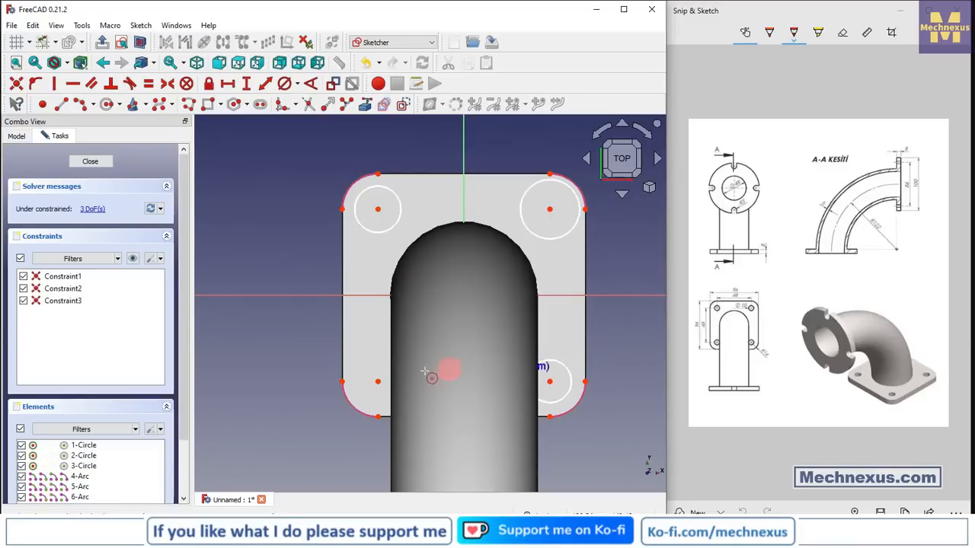
pyautogui.click(377, 381)
pyautogui.click(381, 360)
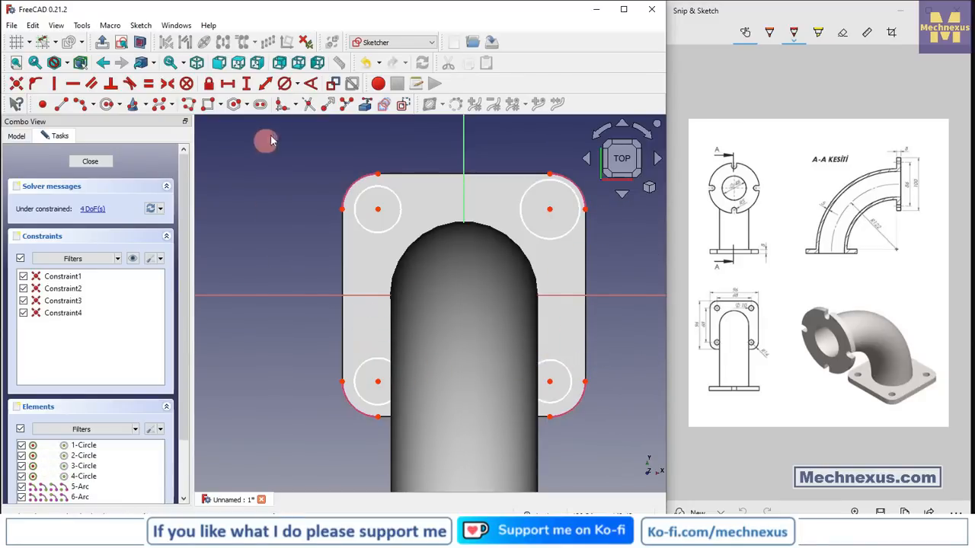
# Constrain the upper-left corner circle to a 10 mm diameter.
pyautogui.click(286, 85)
pyautogui.click(386, 191)
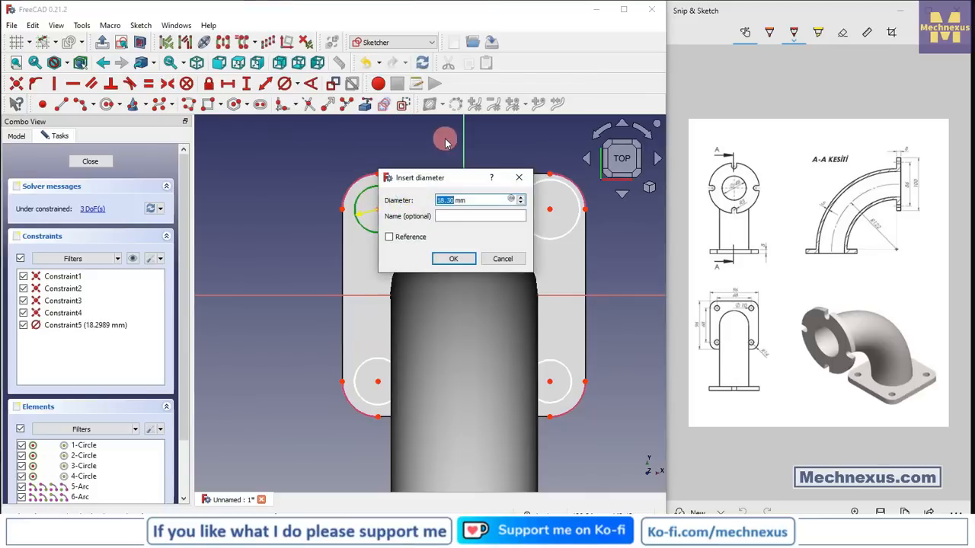
pyautogui.press('Return')
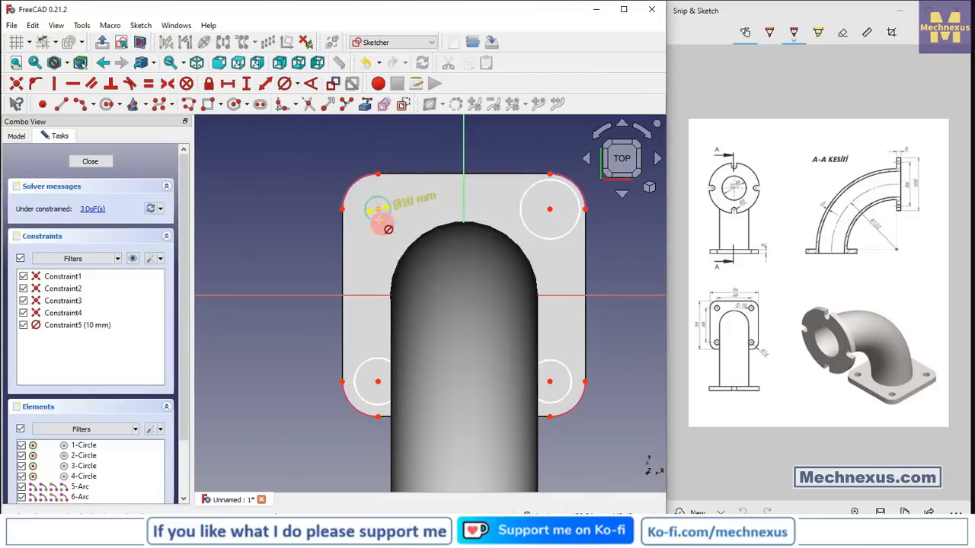
pyautogui.rightClick(327, 222)
# Constrain all four corner circles to equal size and finish the sketch.
pyautogui.click(380, 224)
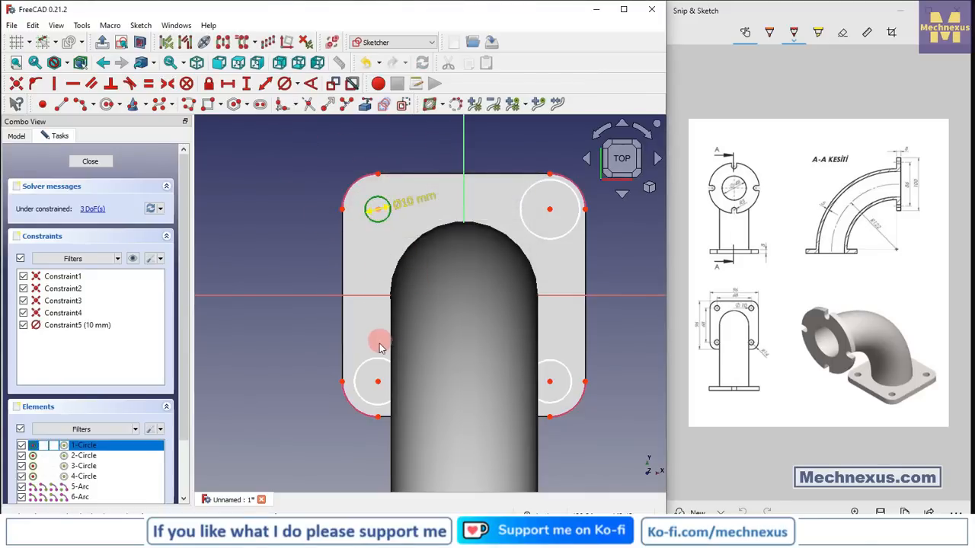
pyautogui.click(379, 364)
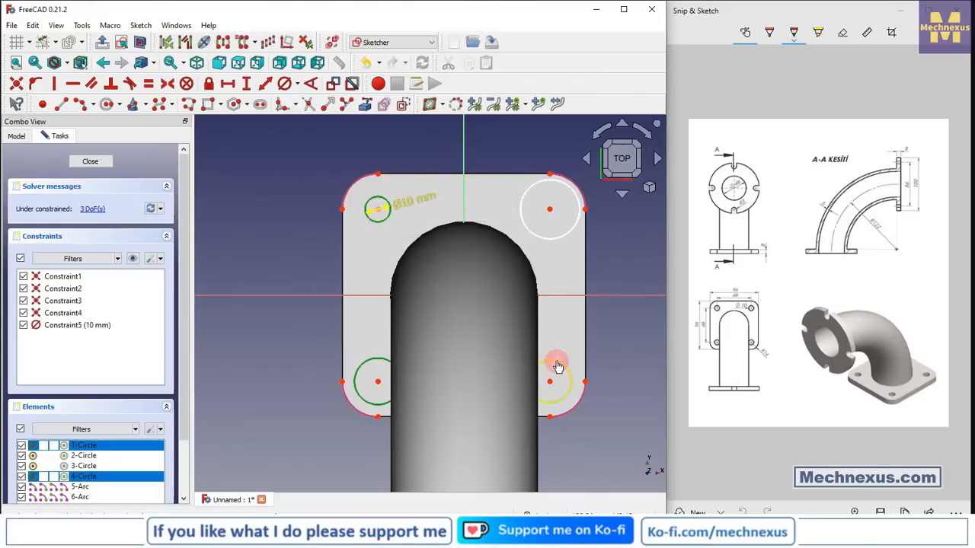
pyautogui.click(561, 369)
pyautogui.click(555, 243)
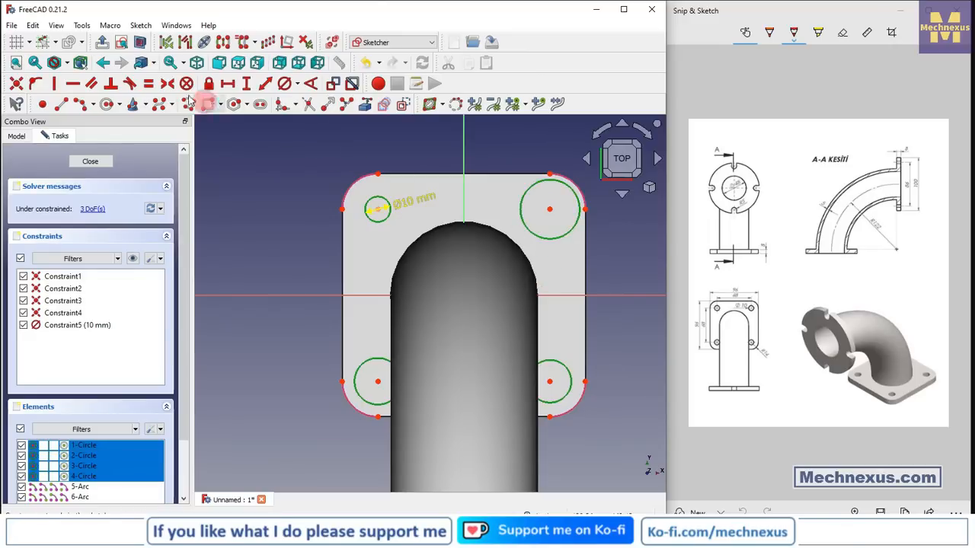
pyautogui.click(148, 83)
pyautogui.click(90, 162)
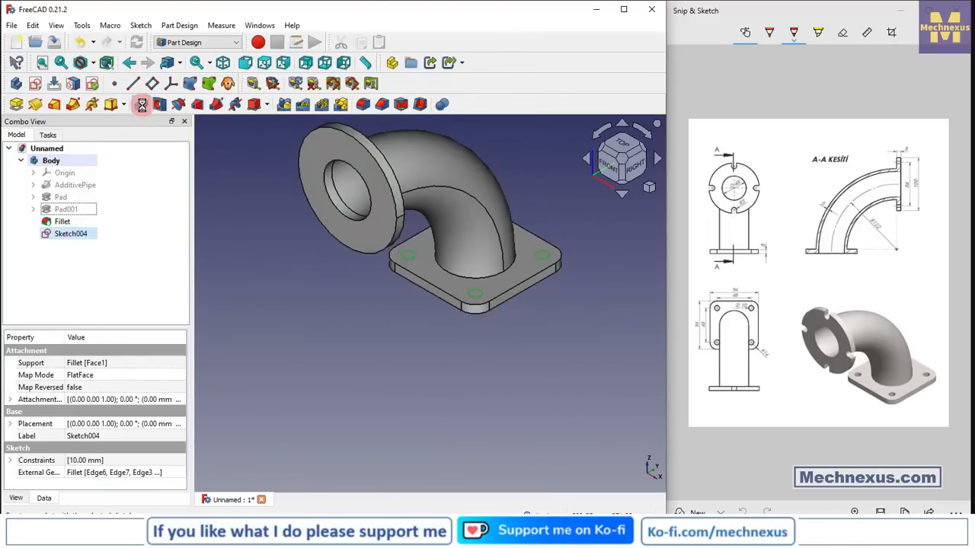
# Pocket the four-circle sketch through all to cut the base flange's bolt holes.
pyautogui.click(142, 104)
pyautogui.click(130, 208)
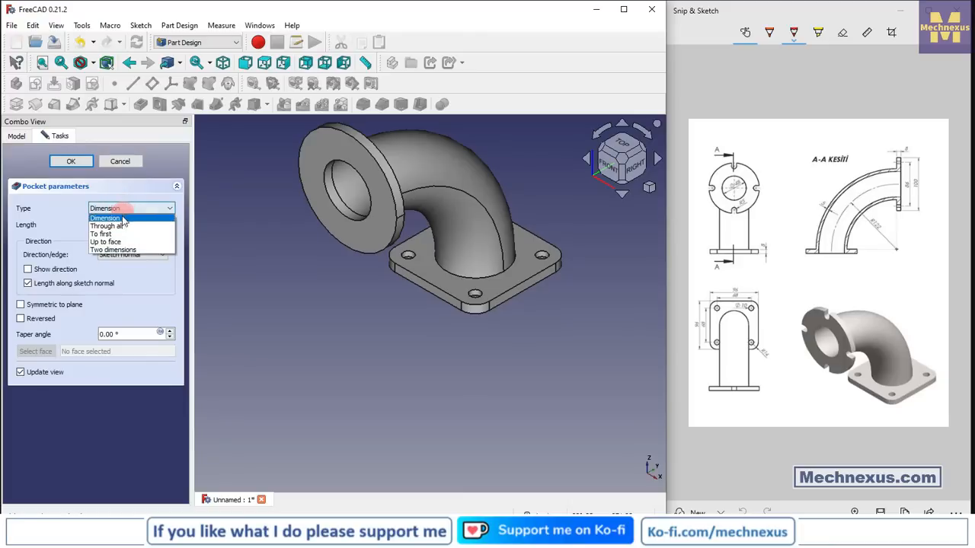
pyautogui.click(110, 226)
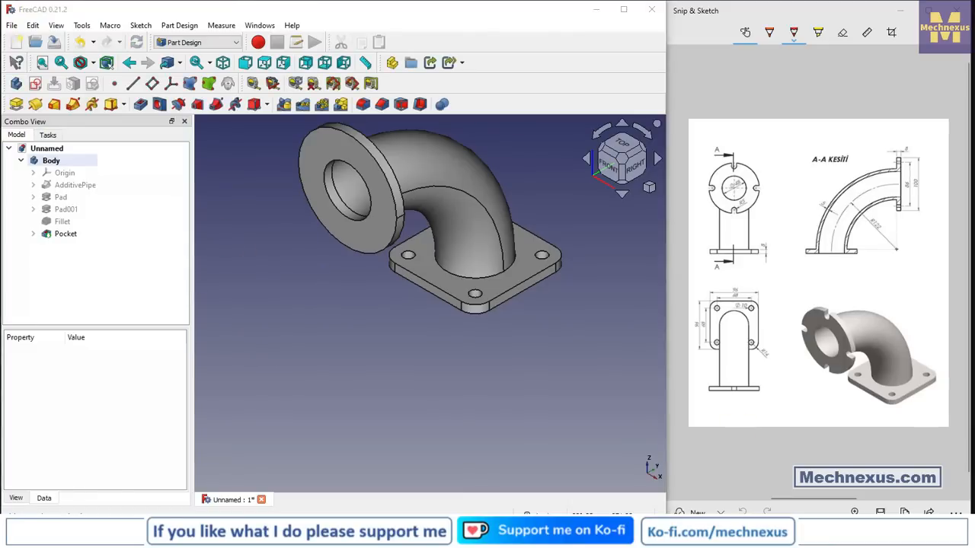
pyautogui.click(502, 384)
# Start a new sketch on the front face of the round end flange.
pyautogui.scroll(-2, 526, 384)
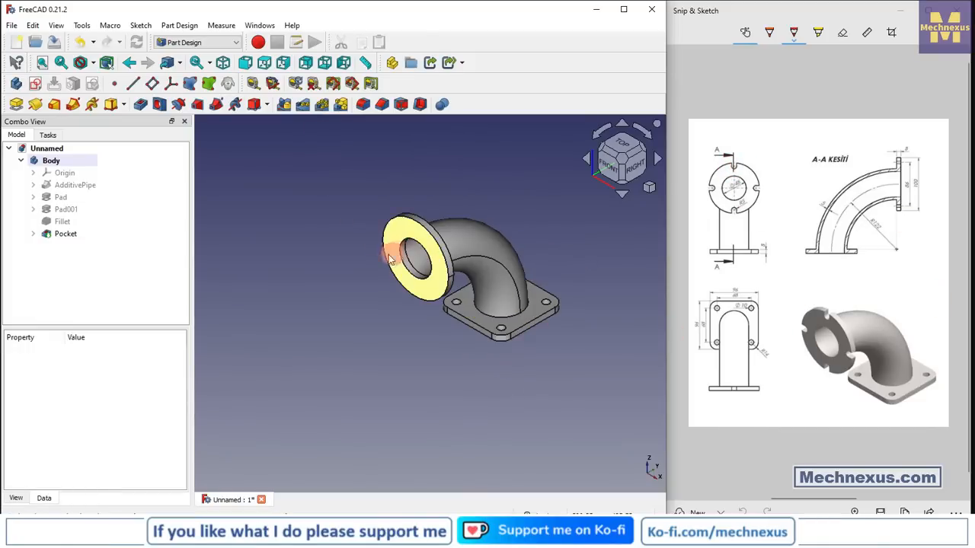
pyautogui.scroll(2, 387, 220)
pyautogui.click(430, 329)
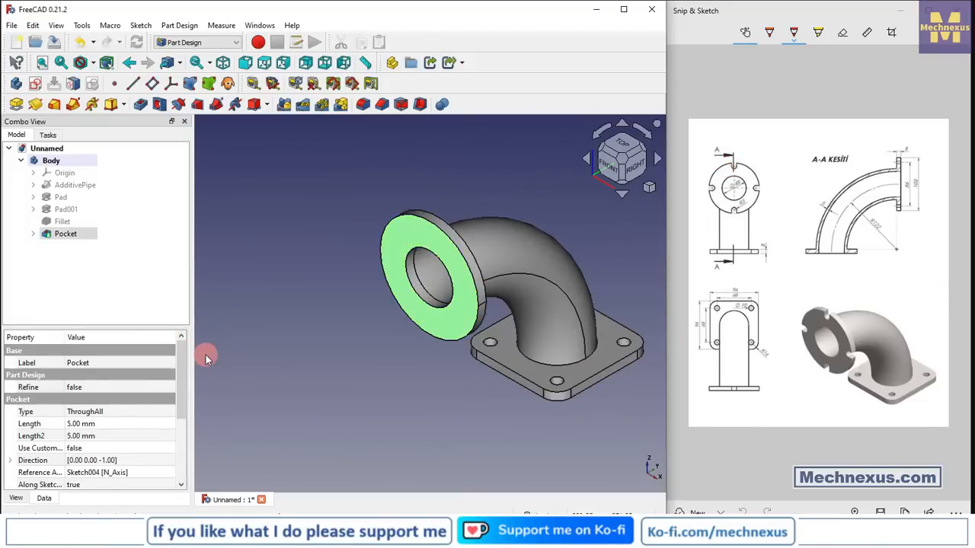
pyautogui.click(32, 85)
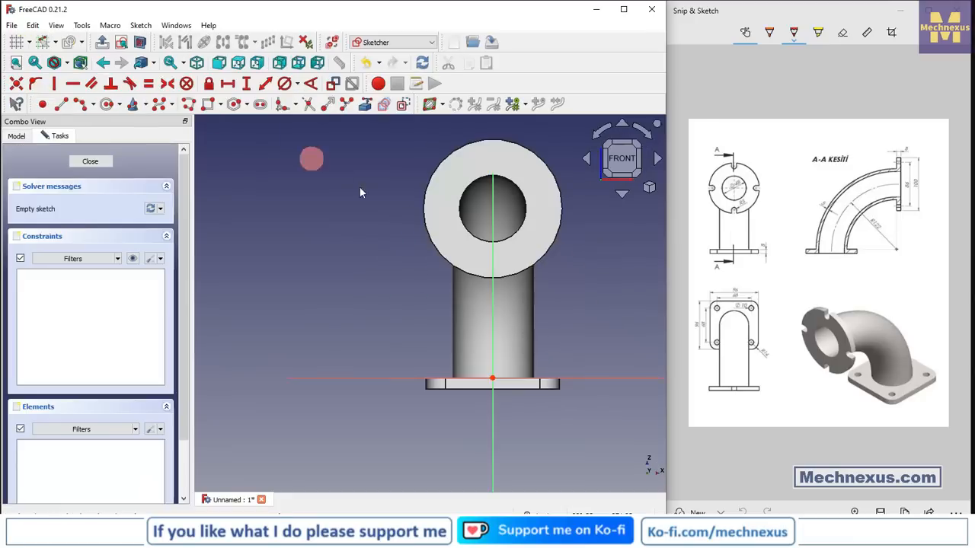
# Link the circular edge of the round flange's bore into the sketch as external geometry.
pyautogui.scroll(2, 548, 293)
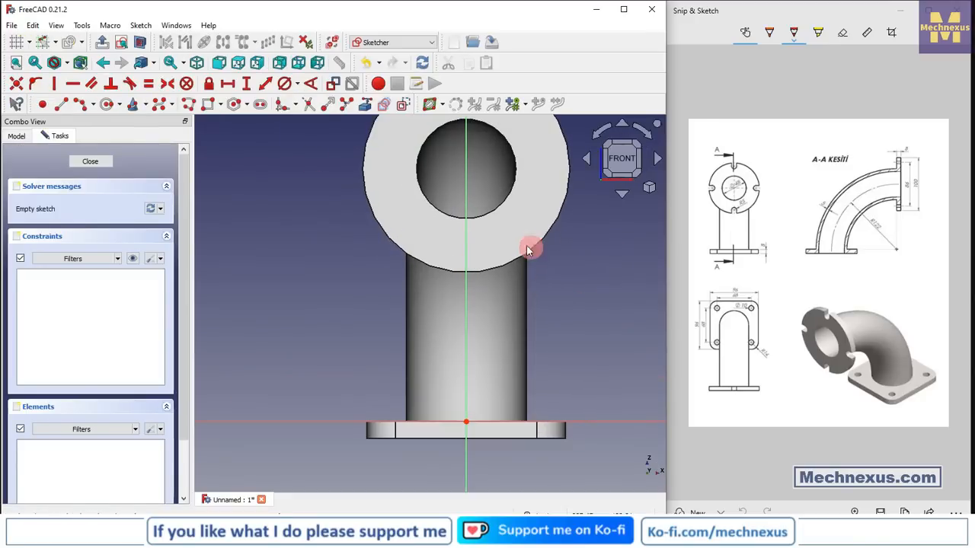
pyautogui.scroll(-2, 370, 267)
pyautogui.click(364, 107)
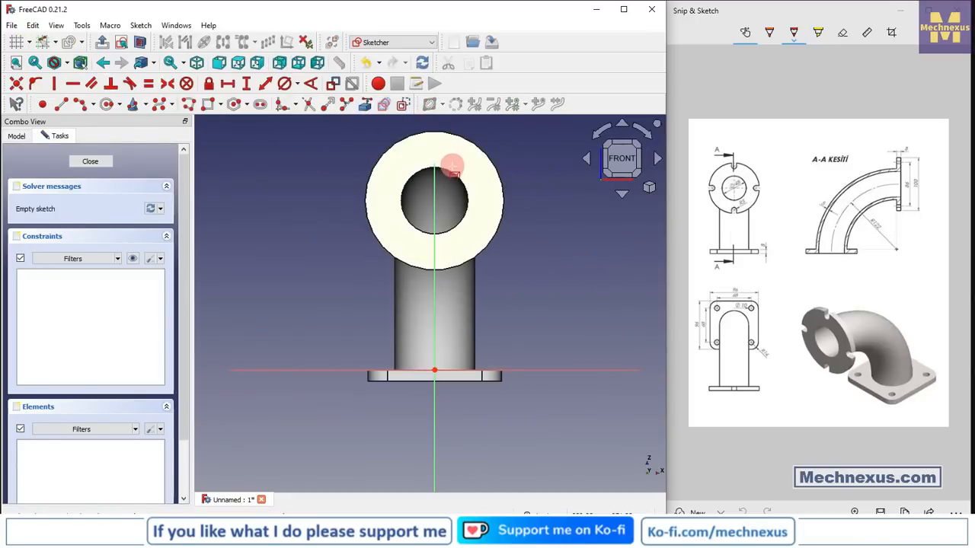
pyautogui.click(452, 171)
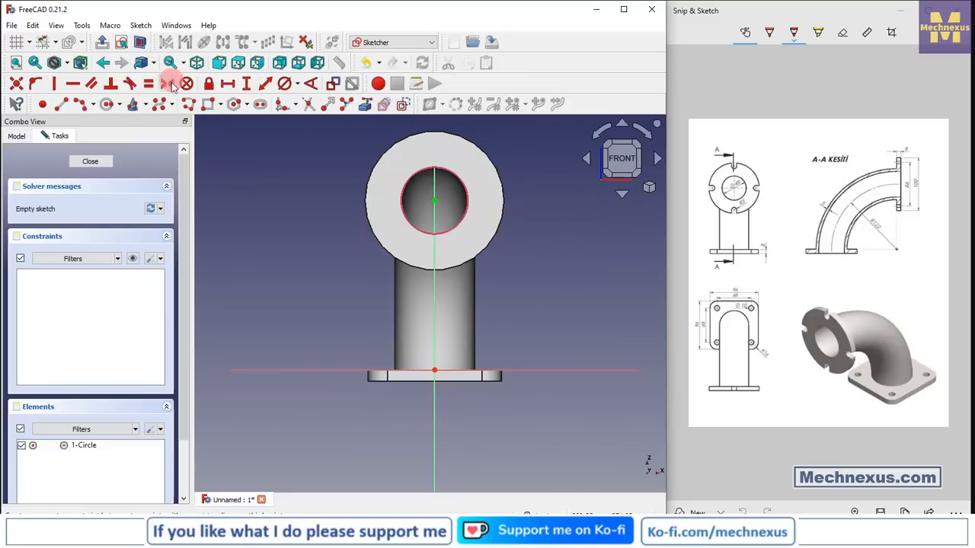
# Draw a circle concentric with the bore, constrain its diameter to 86 mm, and turn it into construction geometry.
pyautogui.click(106, 104)
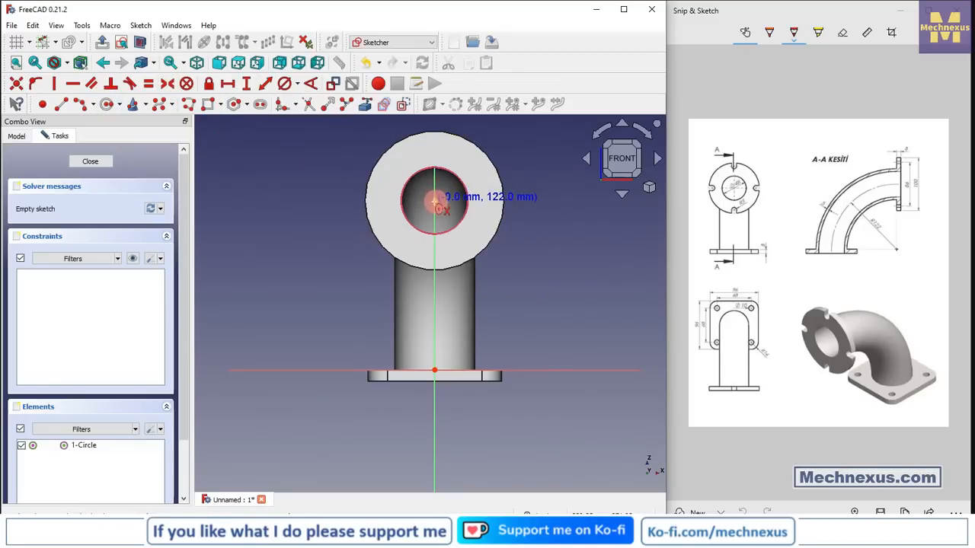
pyautogui.click(434, 201)
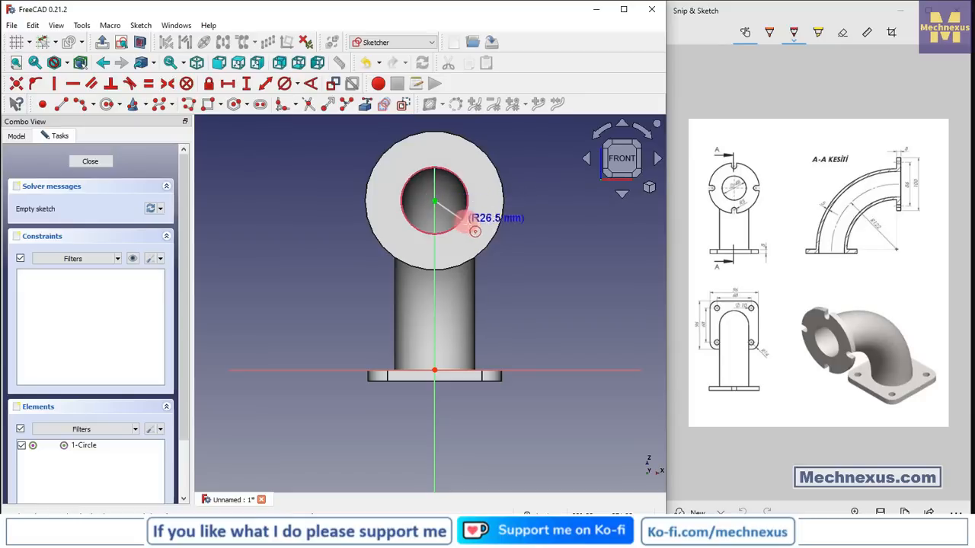
pyautogui.click(487, 213)
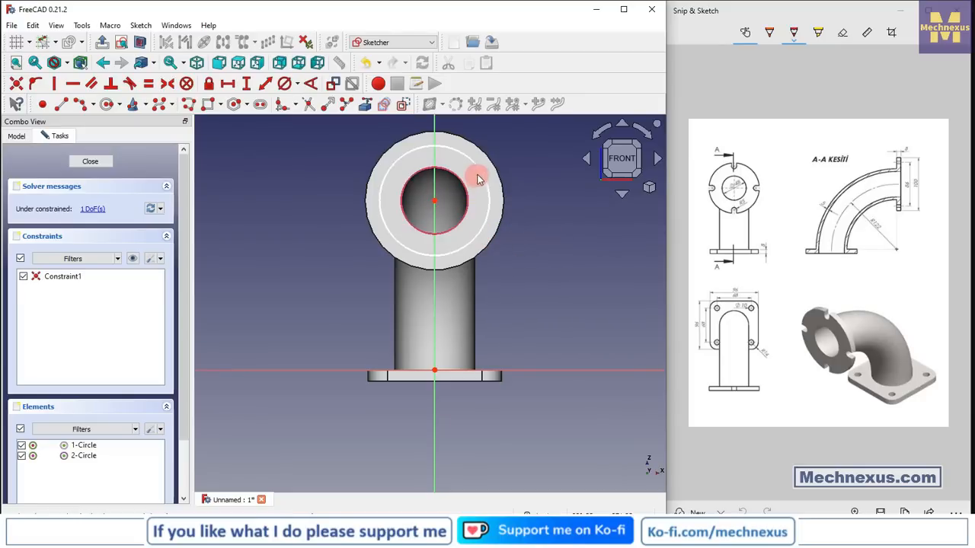
pyautogui.click(480, 177)
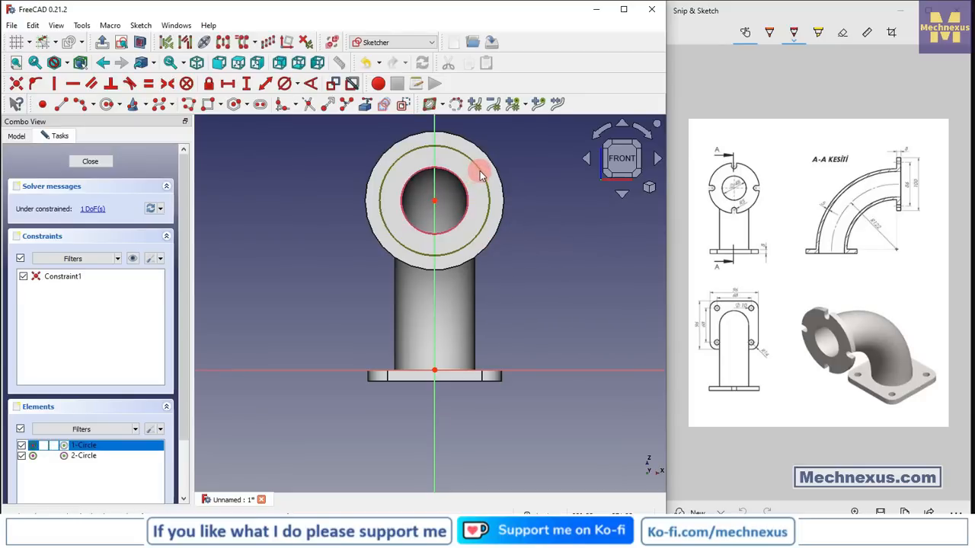
pyautogui.click(284, 83)
pyautogui.write('86')
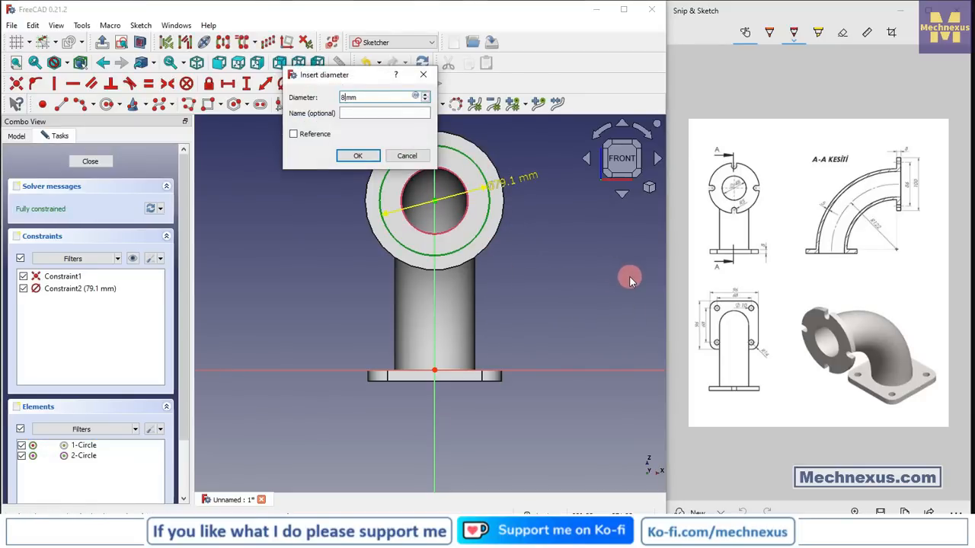
pyautogui.press('Return')
pyautogui.click(489, 176)
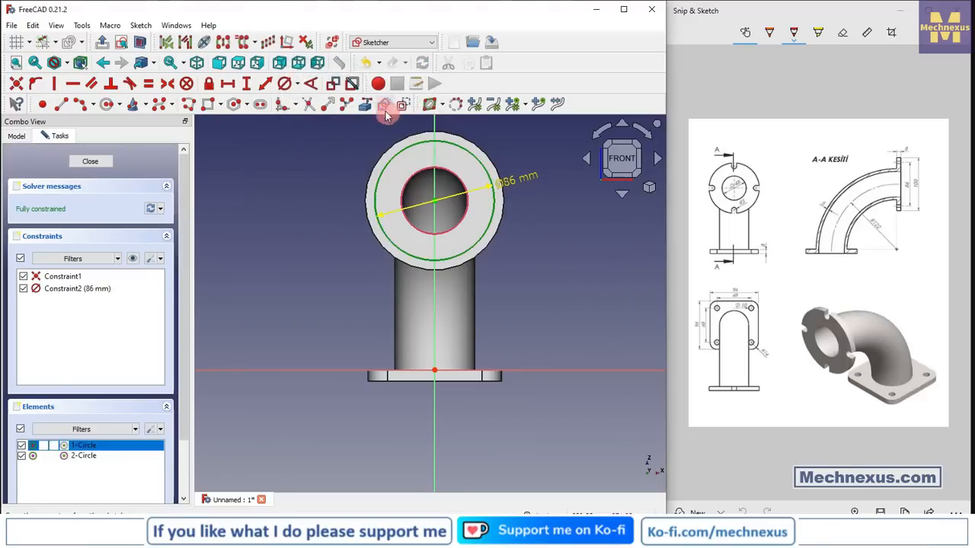
pyautogui.press('Escape')
# Sketch a rectangle about 12.9 by 22.3 mm across the round flange's lower rim and delete its upper edge.
pyautogui.scroll(2, 450, 267)
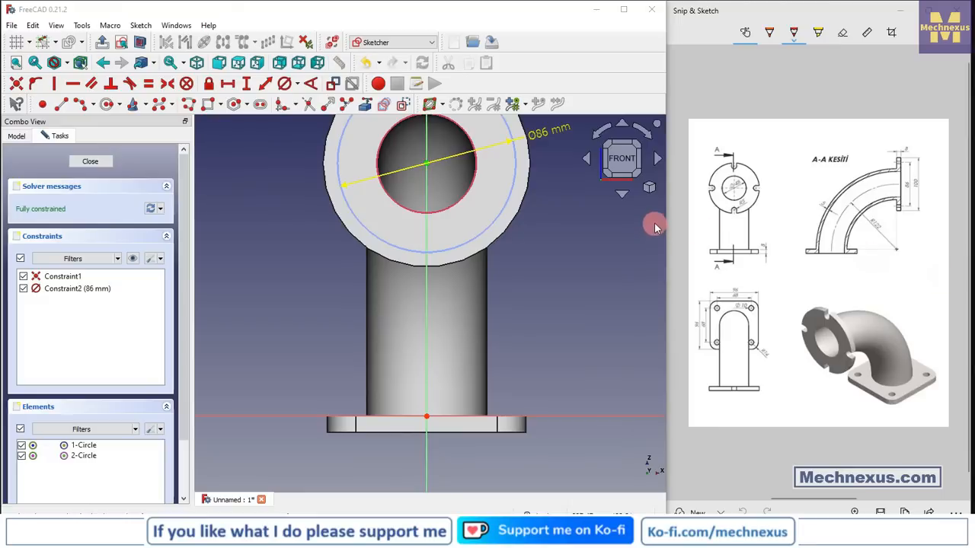
pyautogui.click(192, 105)
pyautogui.scroll(4, 476, 271)
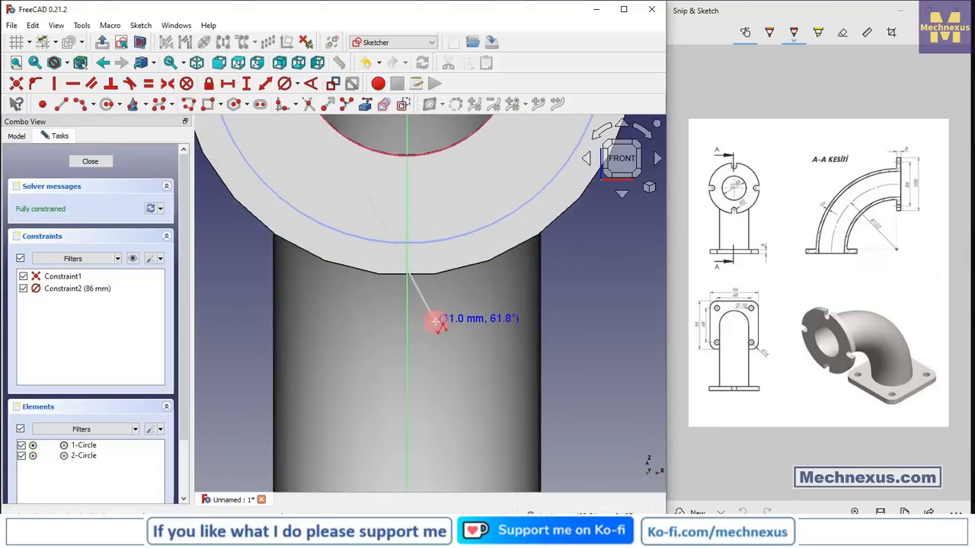
pyautogui.click(207, 104)
pyautogui.click(383, 220)
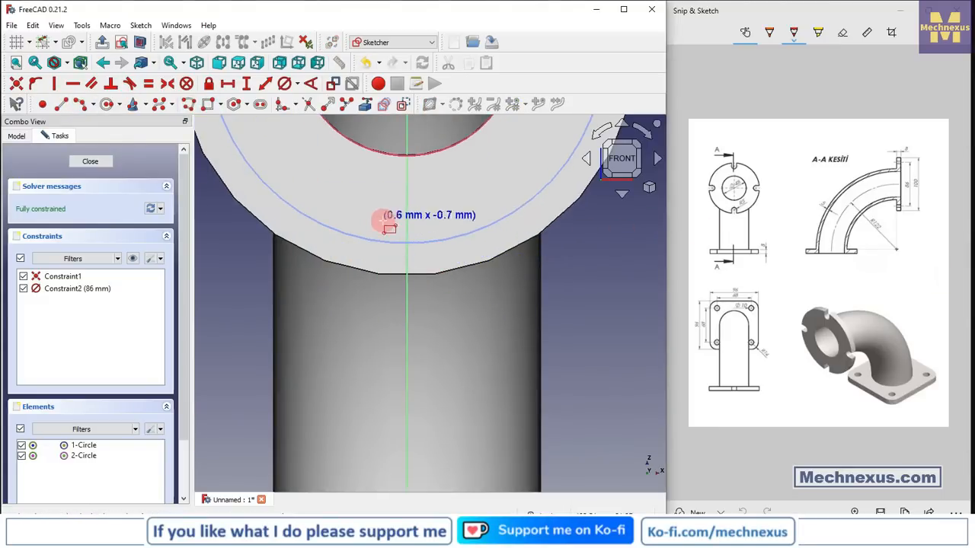
pyautogui.click(407, 266)
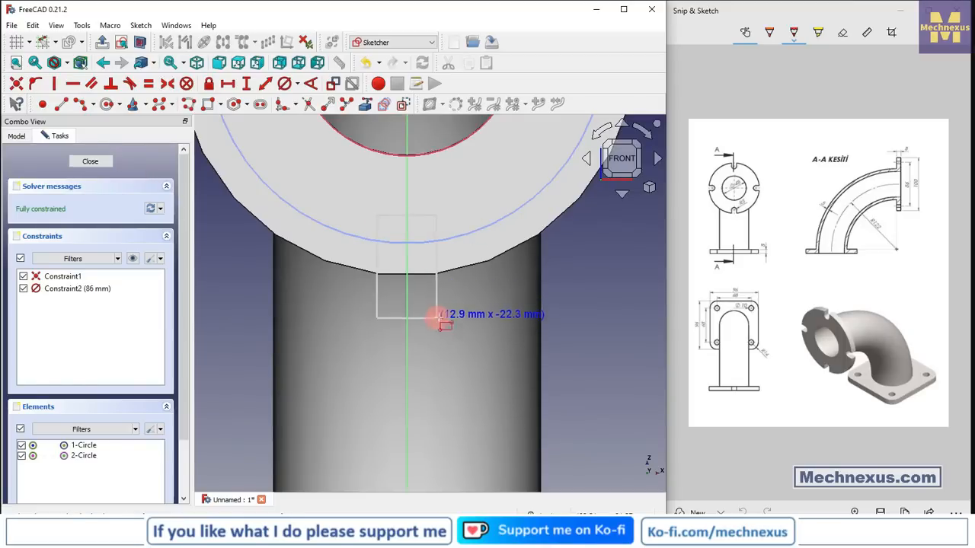
pyautogui.click(437, 317)
pyautogui.rightClick(603, 305)
pyautogui.click(413, 217)
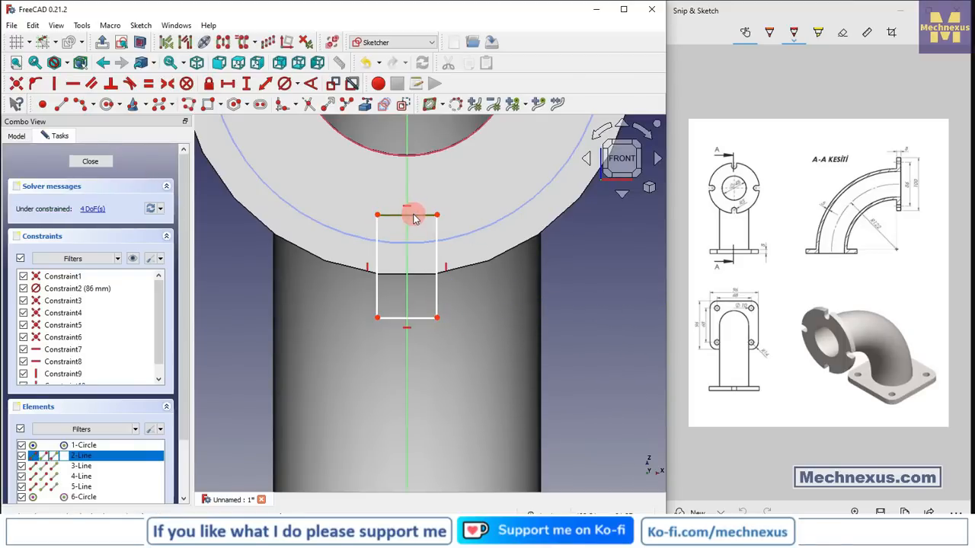
pyautogui.press('Delete')
# Cap the open upper end of the notch profile with a centre-point arc of about 6.4 mm radius.
pyautogui.scroll(2, 413, 217)
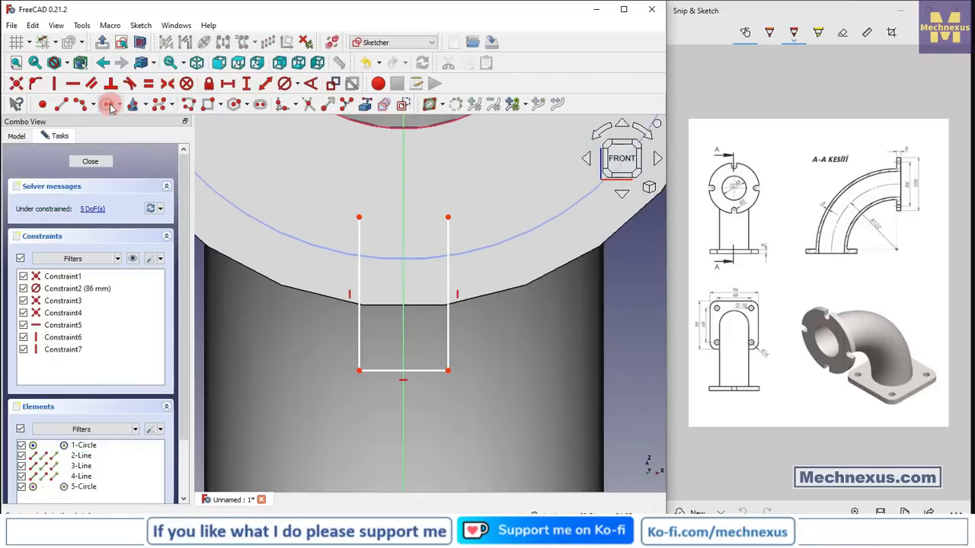
pyautogui.click(83, 107)
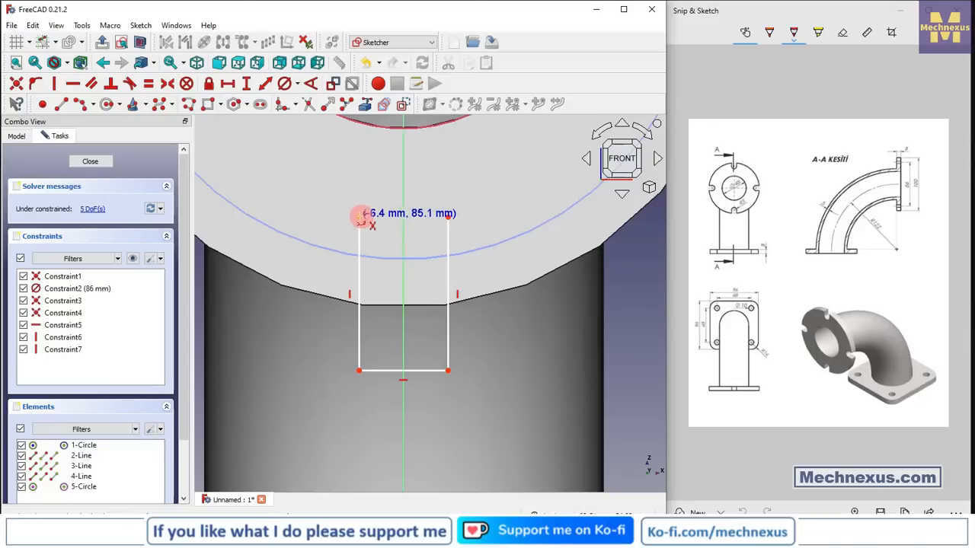
pyautogui.click(404, 218)
pyautogui.click(448, 217)
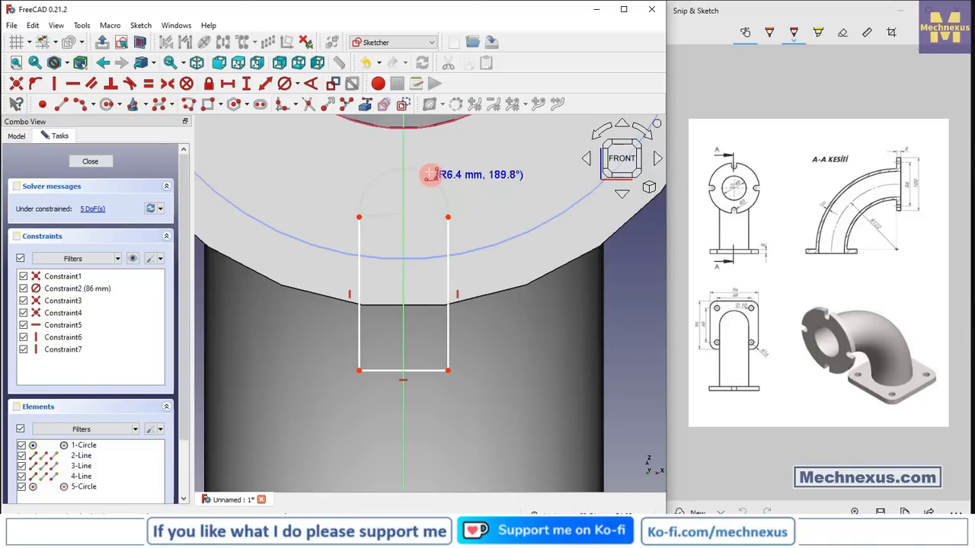
pyautogui.click(358, 215)
# Constrain both ends of the cap arc tangent to the notch profile's vertical sides.
pyautogui.click(361, 202)
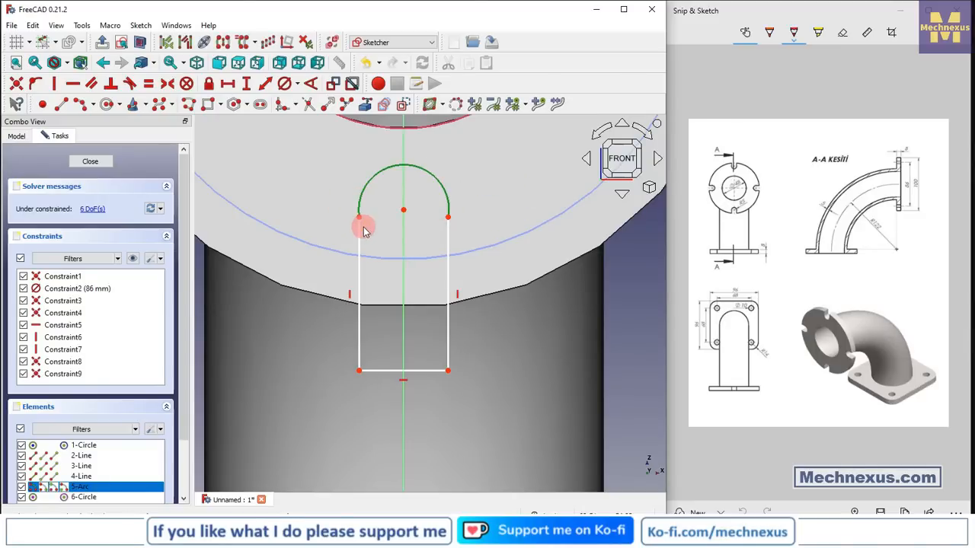
pyautogui.click(361, 233)
pyautogui.click(129, 83)
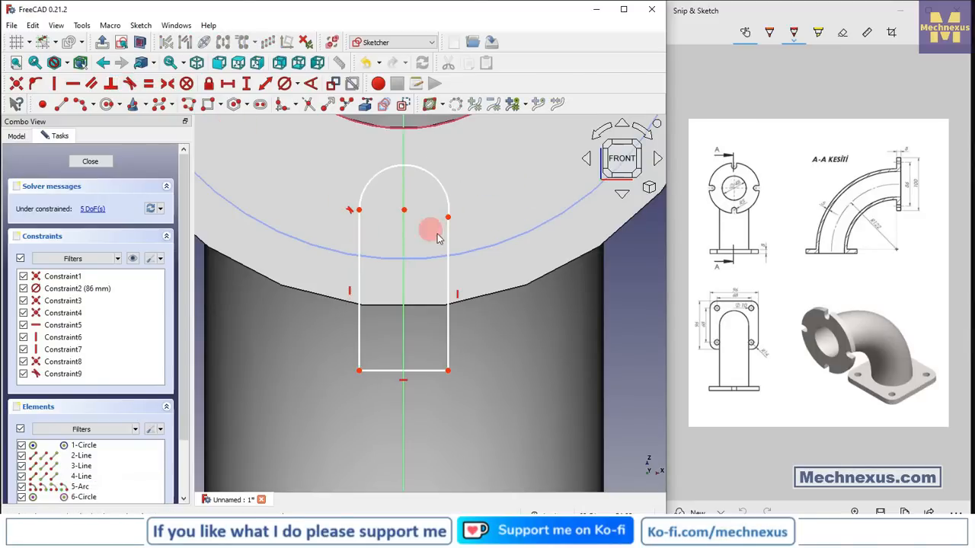
pyautogui.click(447, 237)
pyautogui.click(447, 209)
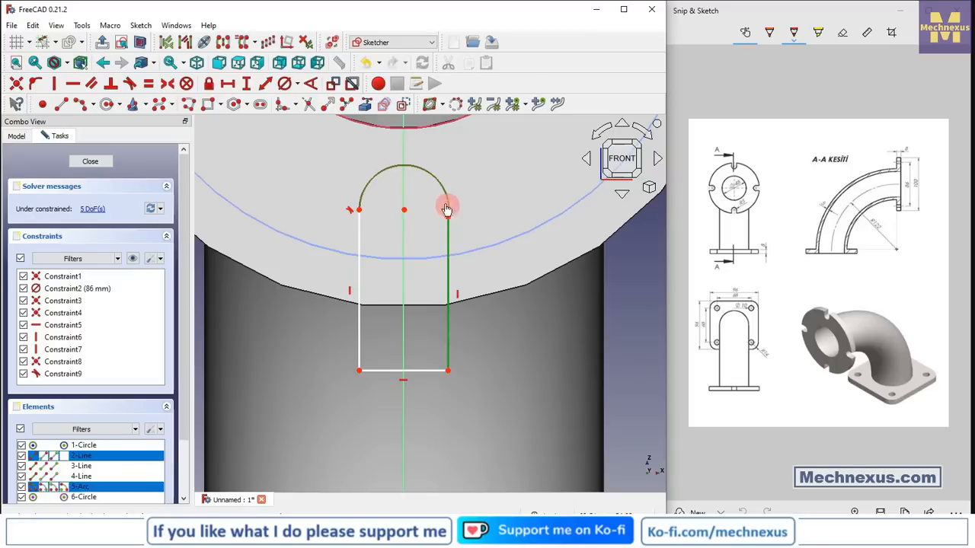
pyautogui.click(130, 83)
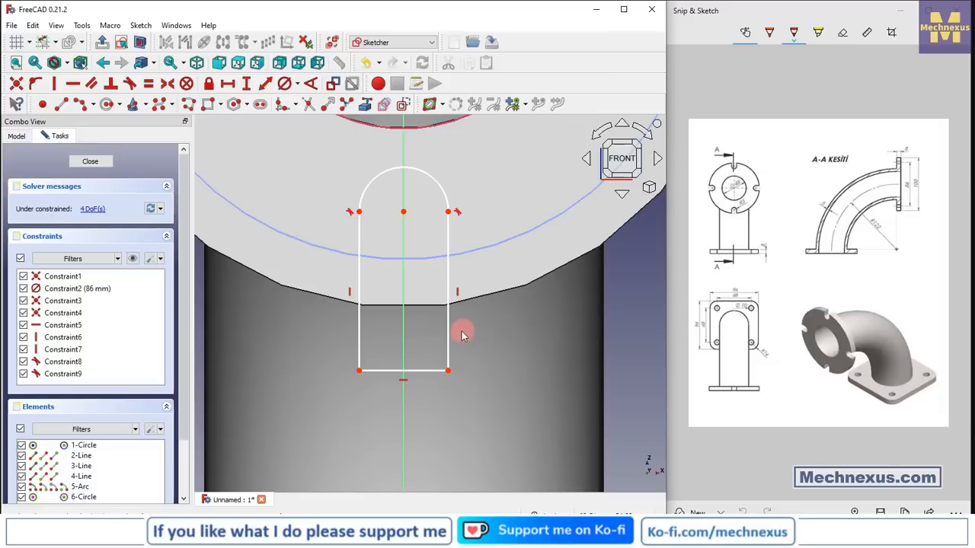
# Constrain the notch's cap arc to a 5 mm radius.
pyautogui.click(444, 192)
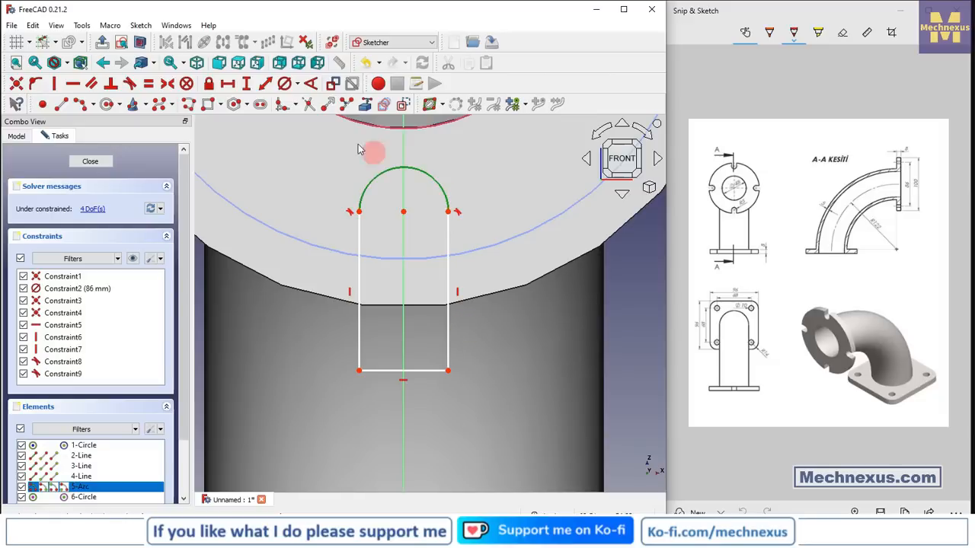
pyautogui.click(298, 84)
pyautogui.click(307, 98)
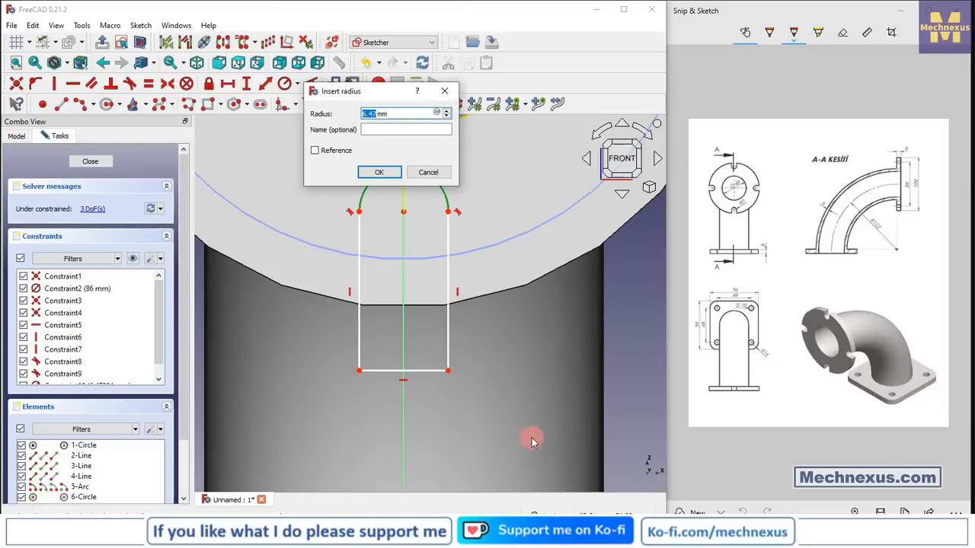
pyautogui.write('5')
pyautogui.press('Return')
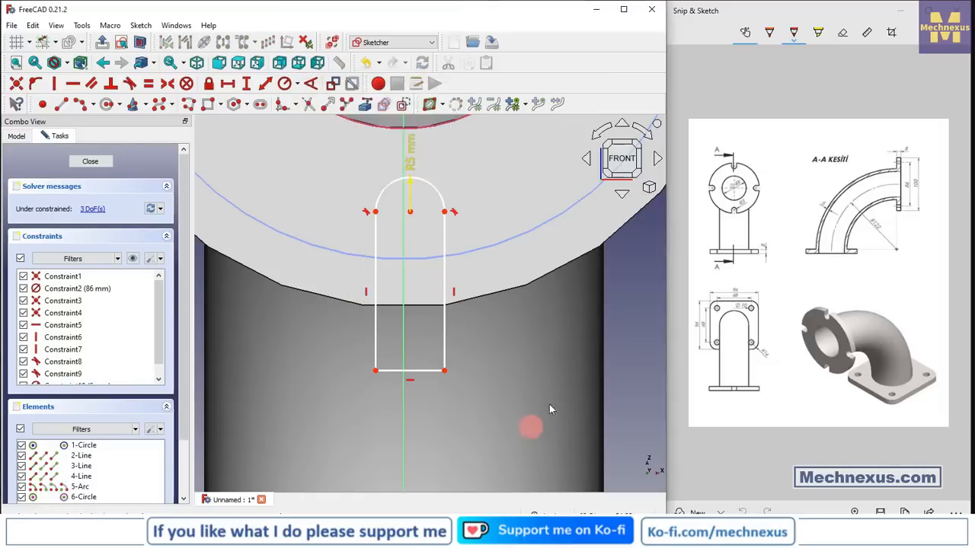
# Constrain the cap arc's centre onto the vertical axis and onto the 86 mm construction circle.
pyautogui.click(410, 213)
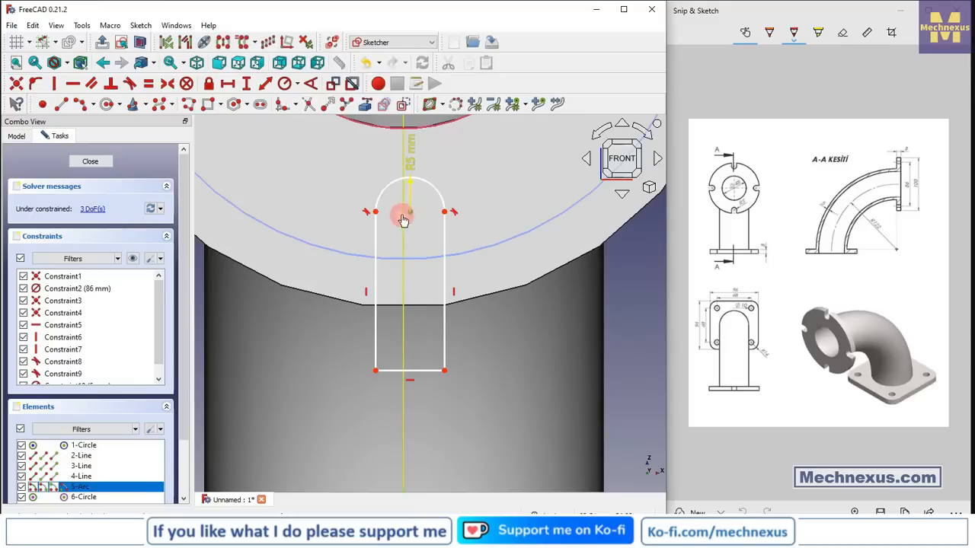
pyautogui.click(44, 85)
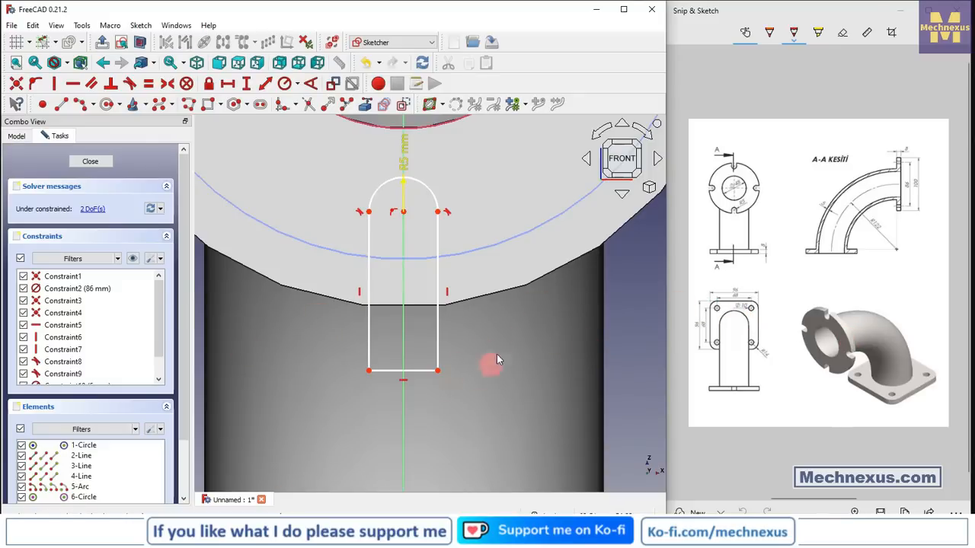
pyautogui.click(401, 220)
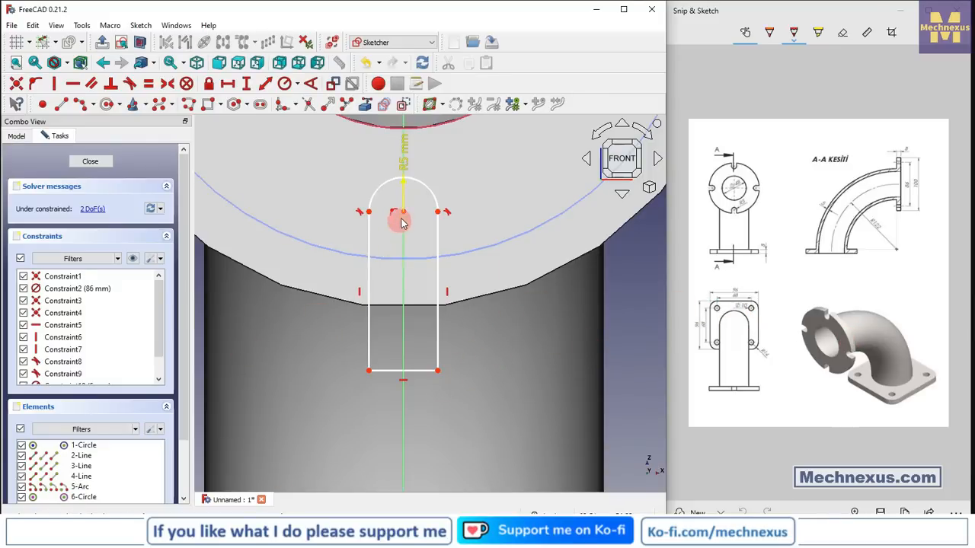
pyautogui.click(411, 257)
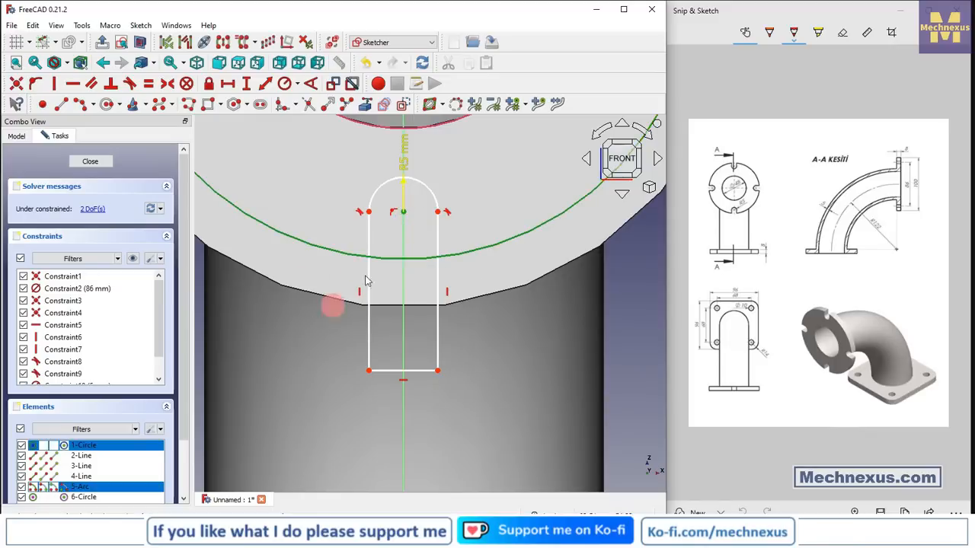
pyautogui.click(37, 84)
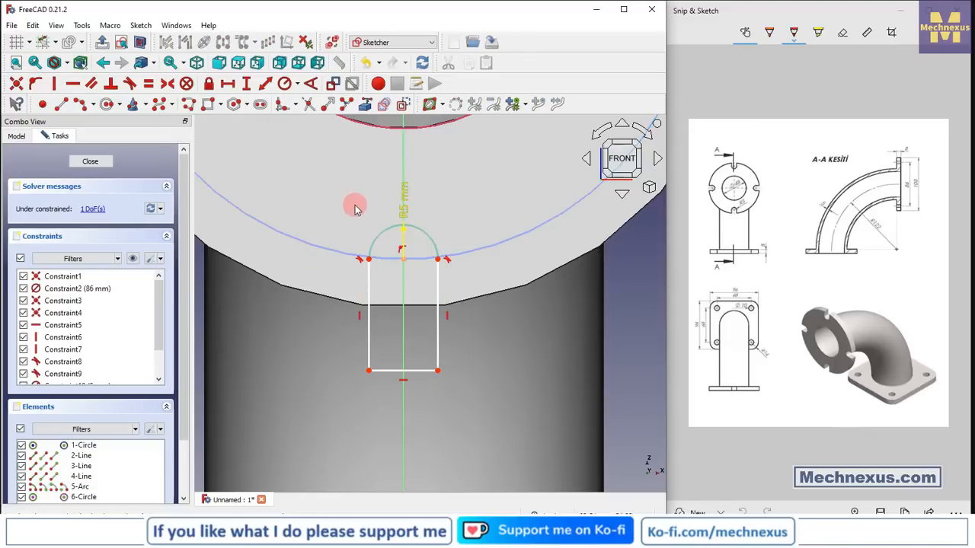
# Constrain the notch's vertical side to a length of 10 mm and finish the sketch.
pyautogui.click(368, 320)
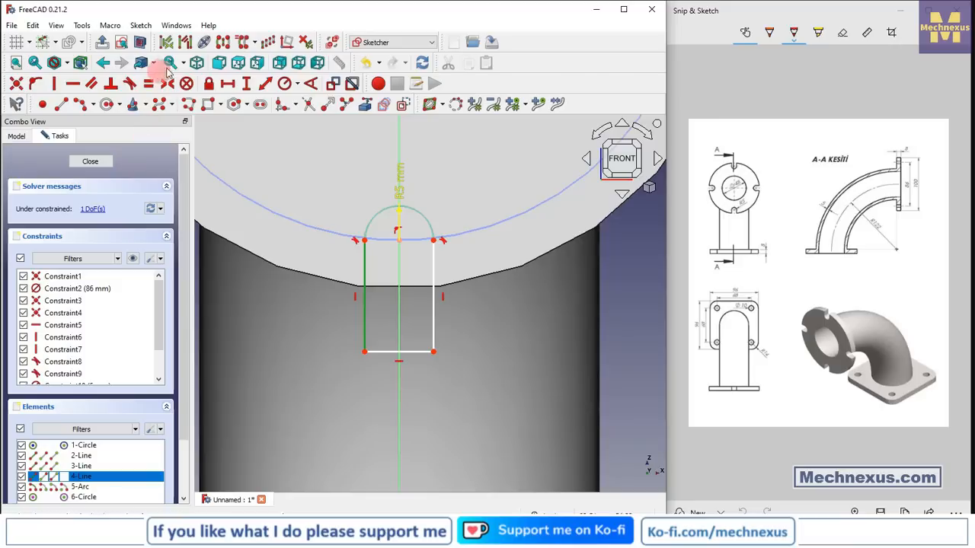
pyautogui.click(246, 84)
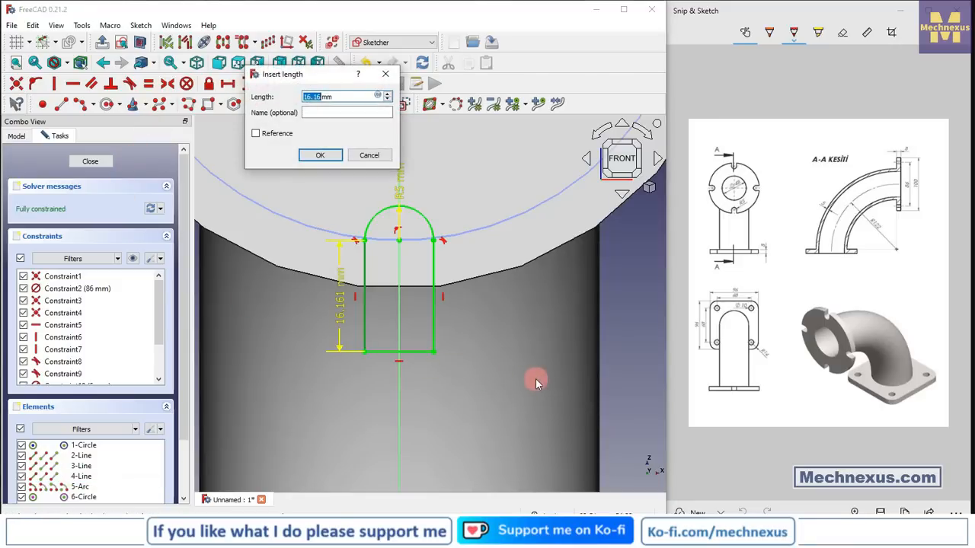
pyautogui.write('10')
pyautogui.press('Return')
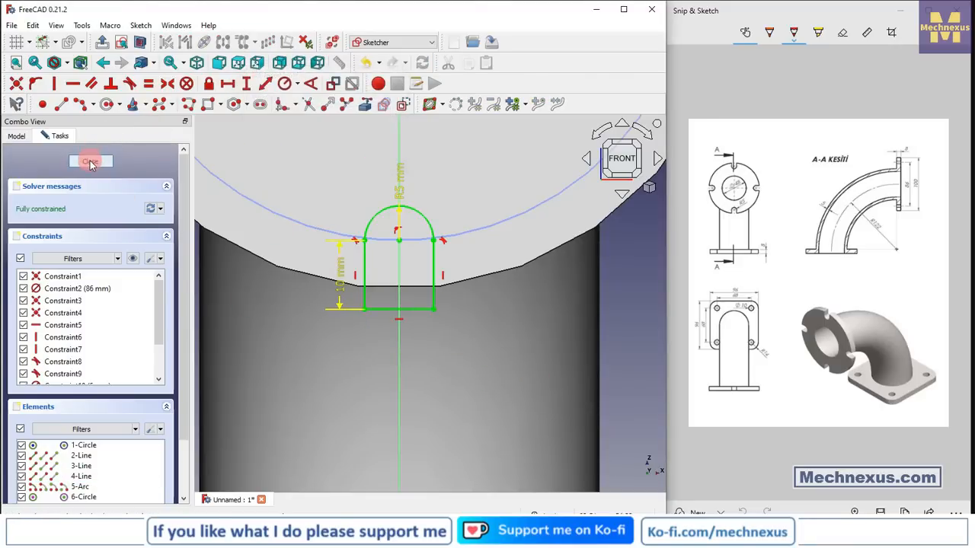
pyautogui.click(90, 161)
# Pocket the notch profile through the round end flange, using Up to face with the flange's rear face as the limit.
pyautogui.scroll(6, 555, 317)
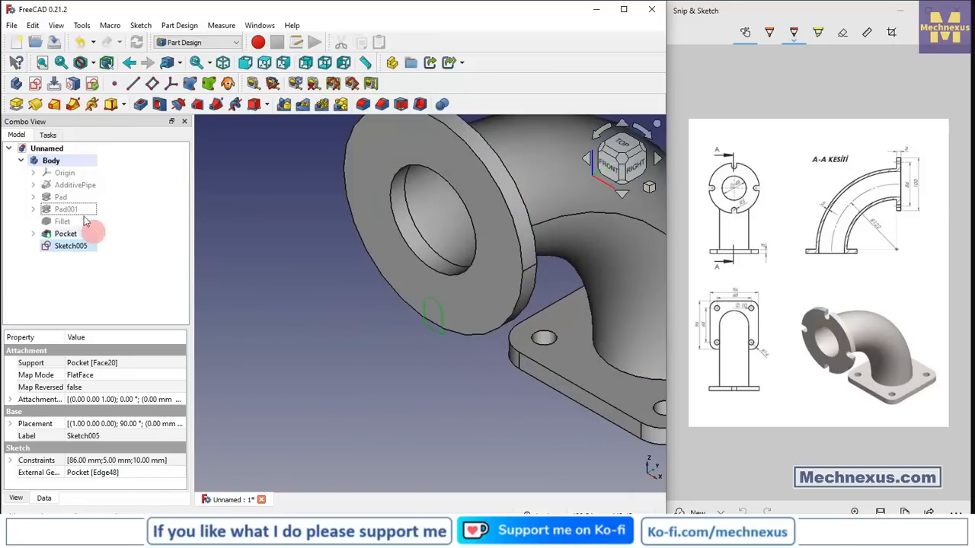
pyautogui.click(141, 104)
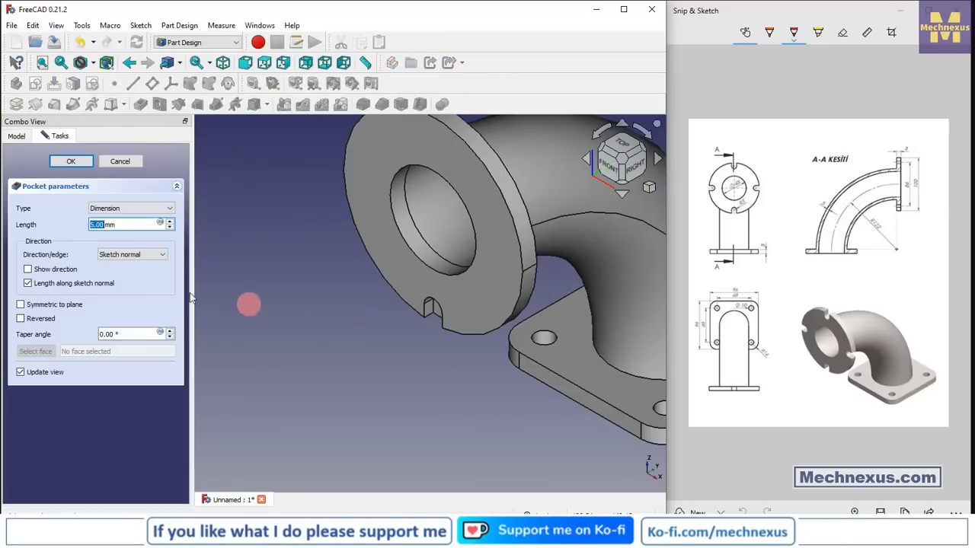
pyautogui.click(142, 208)
pyautogui.click(126, 238)
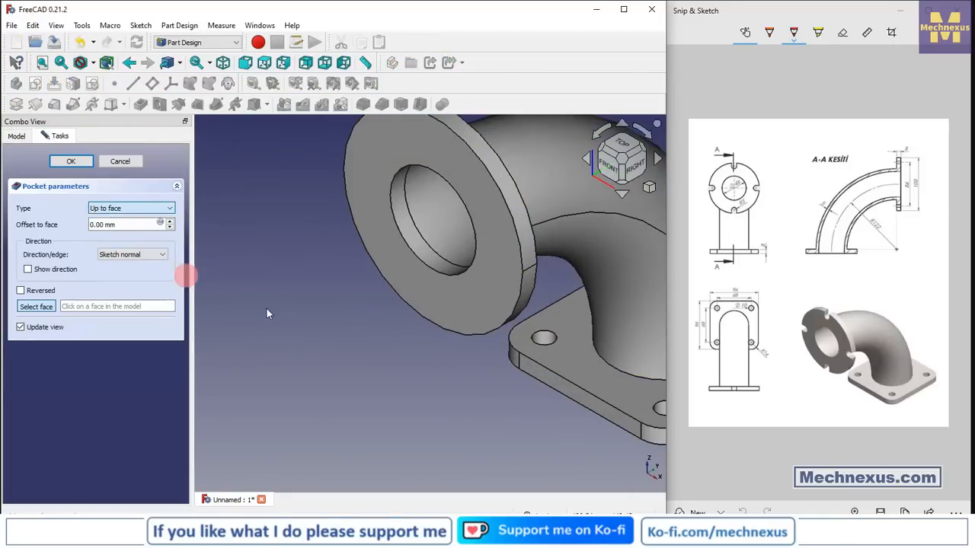
pyautogui.moveTo(267, 313); pyautogui.dragTo(338, 307, button='middle')
pyautogui.click(326, 272)
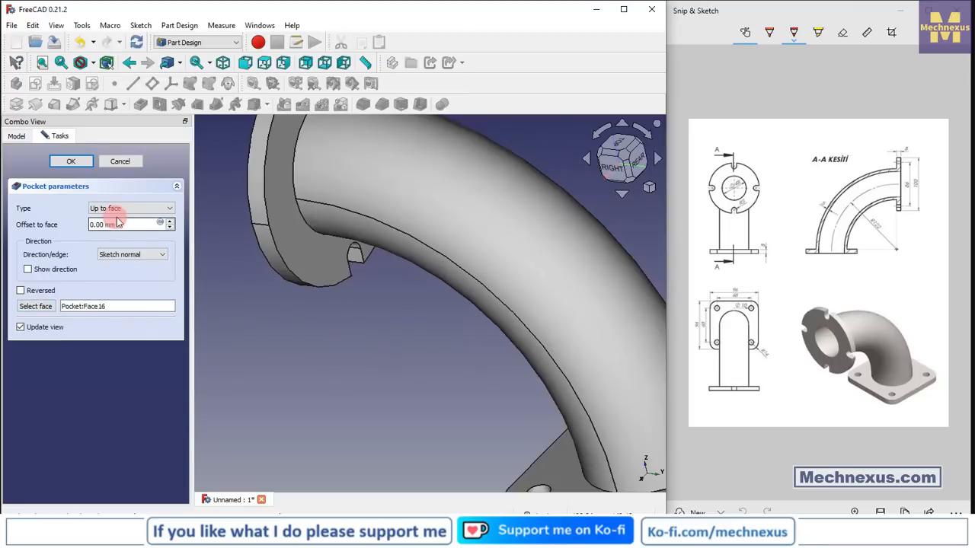
pyautogui.click(78, 163)
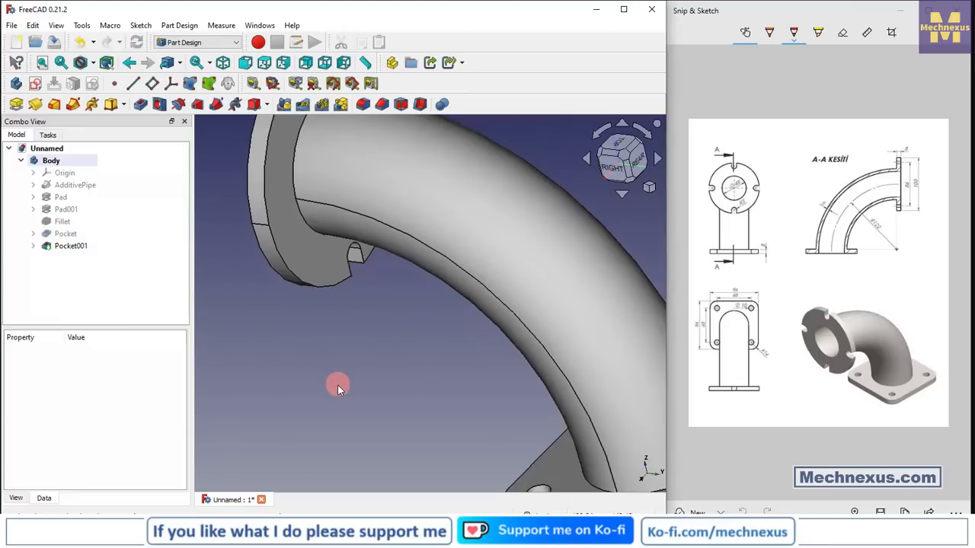
# Create a polar pattern of the notch pocket with 4 occurrences over 360°, using the round flange's circular bore edge as axis.
pyautogui.press('0')
pyautogui.click(83, 246)
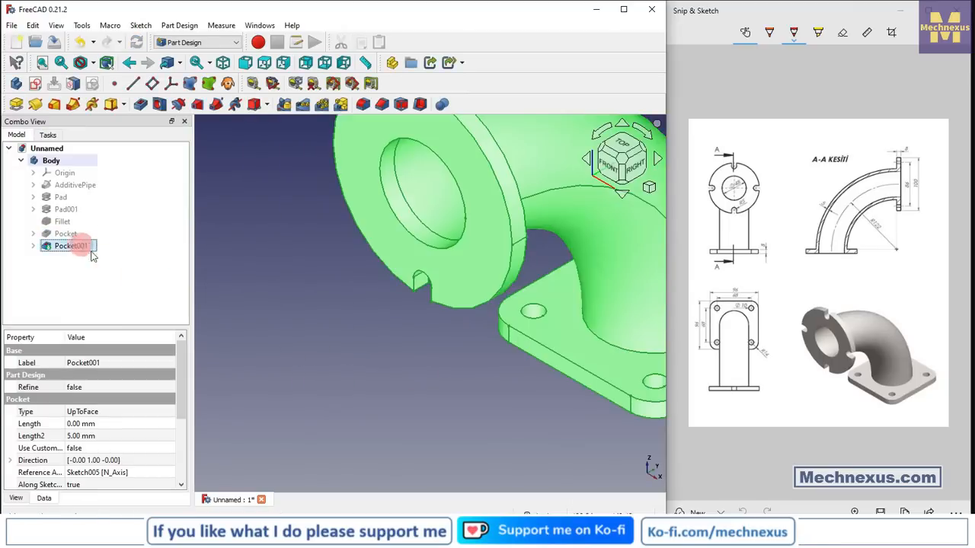
pyautogui.scroll(-2, 279, 324)
pyautogui.click(323, 109)
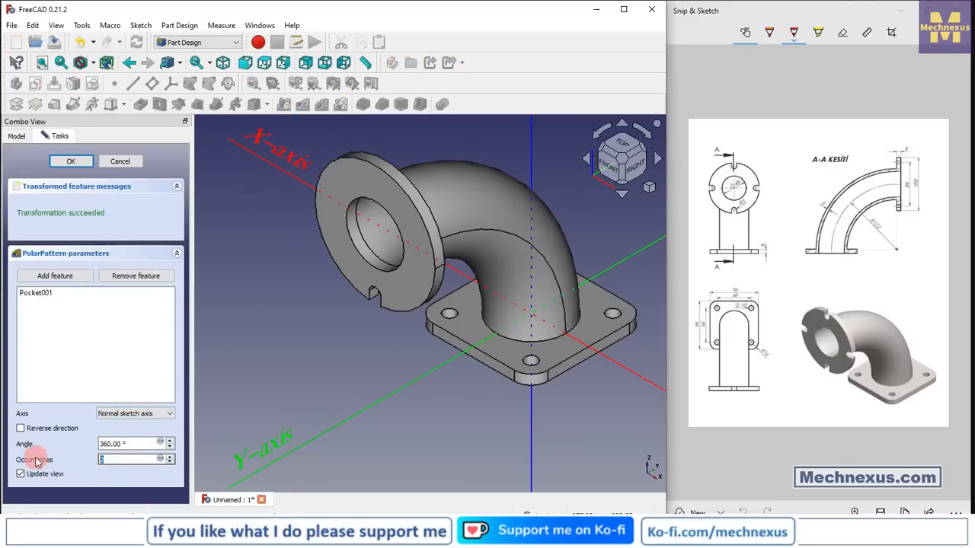
pyautogui.write('4')
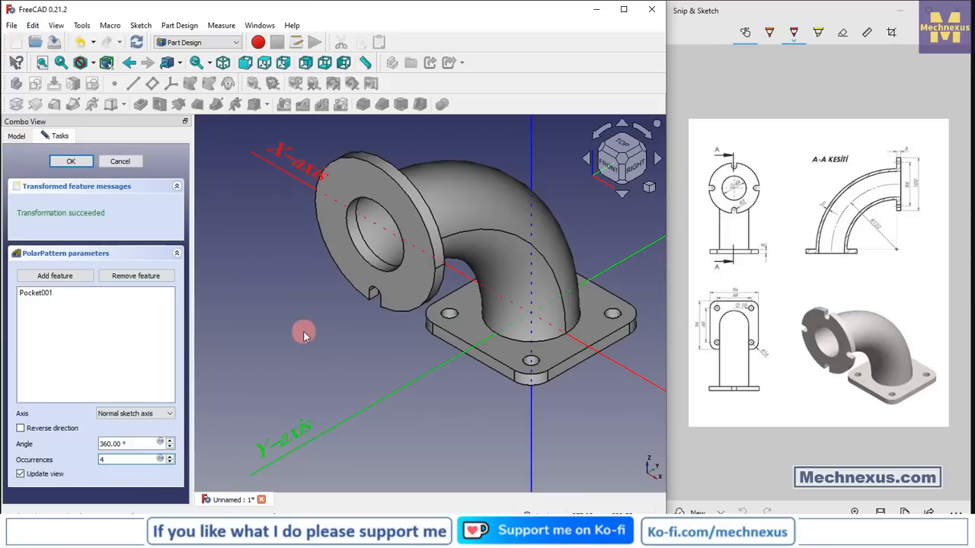
pyautogui.click(134, 413)
pyautogui.click(121, 475)
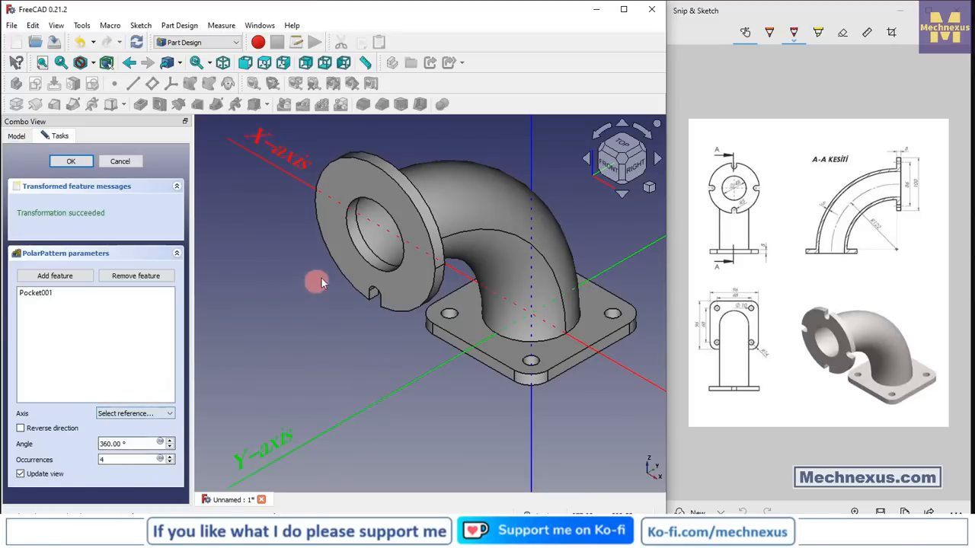
pyautogui.click(356, 251)
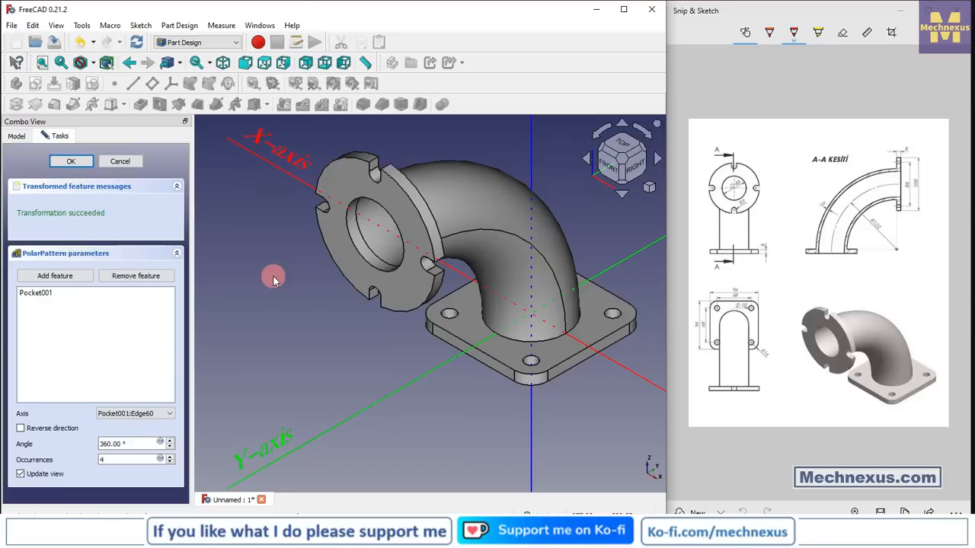
pyautogui.click(71, 162)
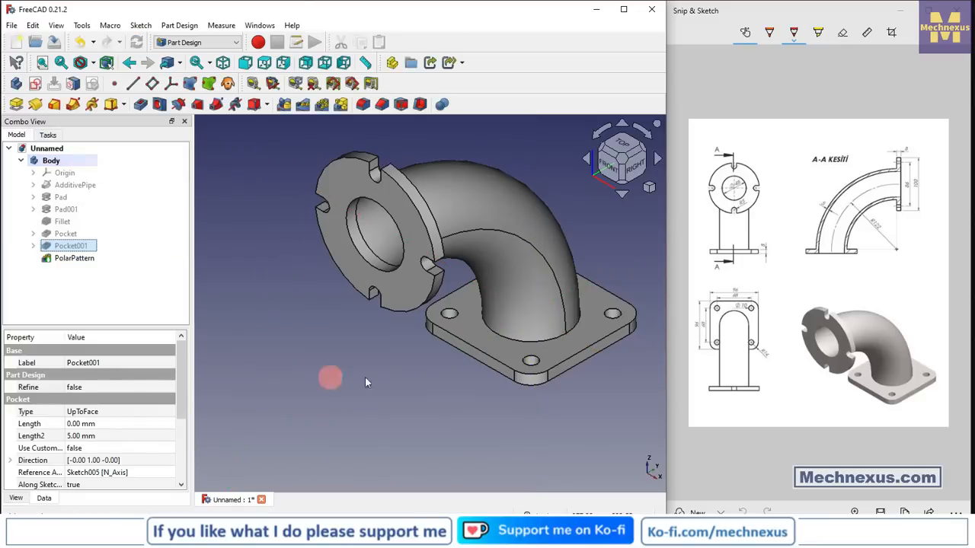
pyautogui.scroll(-4, 335, 377)
pyautogui.scroll(1, 400, 378)
pyautogui.moveTo(431, 361)
pyautogui.mouseDown(button='middle')
pyautogui.moveTo(370, 377)
pyautogui.moveTo(435, 364)
pyautogui.moveTo(444, 261)
pyautogui.moveTo(450, 373)
pyautogui.moveTo(426, 391)
pyautogui.moveTo(405, 381)
pyautogui.moveTo(445, 364)
pyautogui.mouseUp(button='middle')
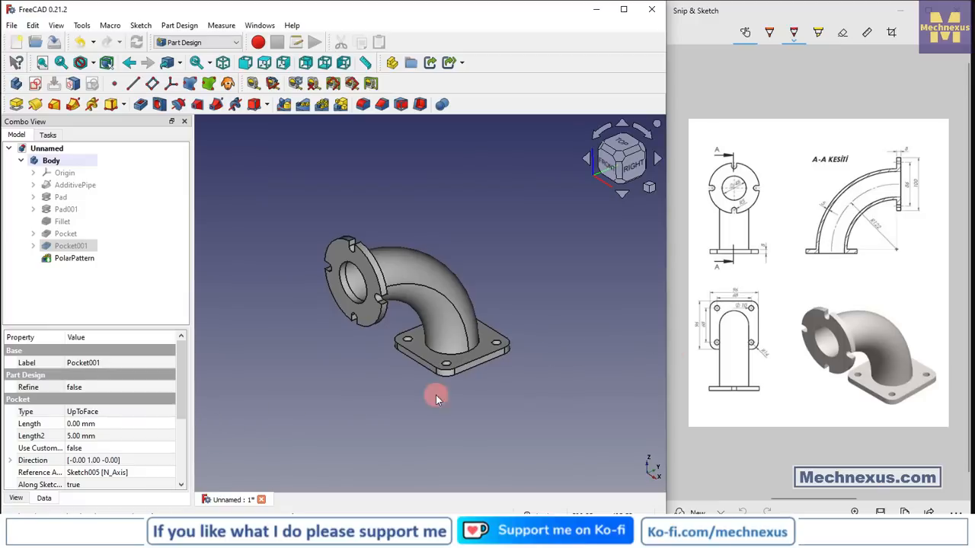
pyautogui.moveTo(437, 394); pyautogui.dragTo(408, 384, button='middle')
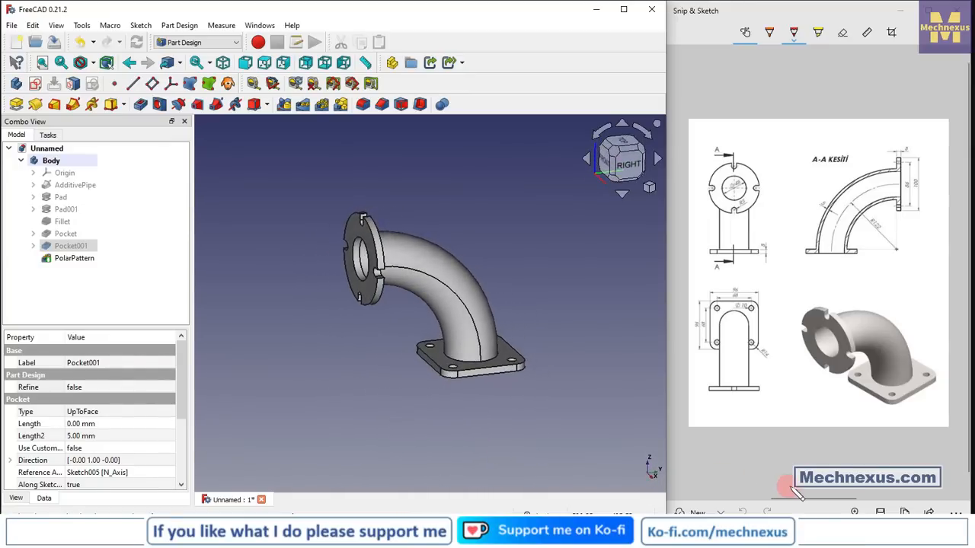